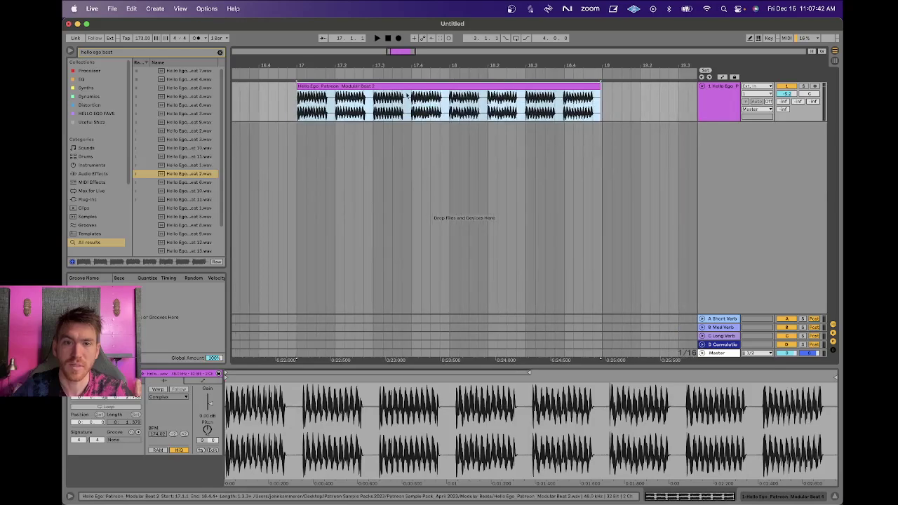
# Select the Modular Beat 2 clip from 17.1.1 in the arrangement and play it back.
pyautogui.click(450, 110)
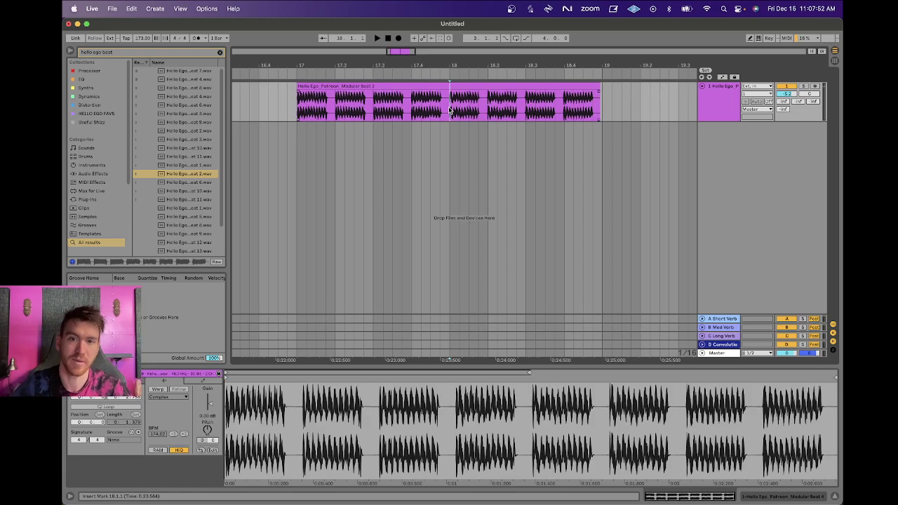
pyautogui.click(722, 109)
pyautogui.click(433, 85)
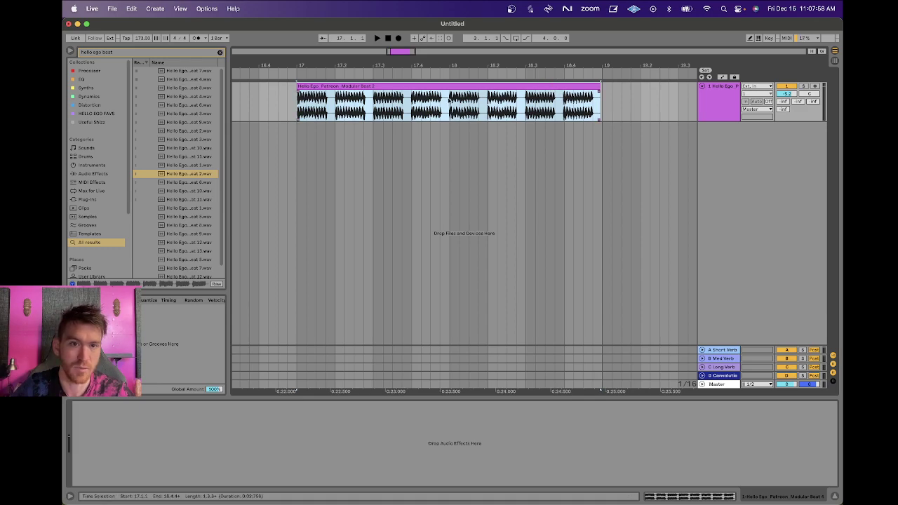
pyautogui.press('space')
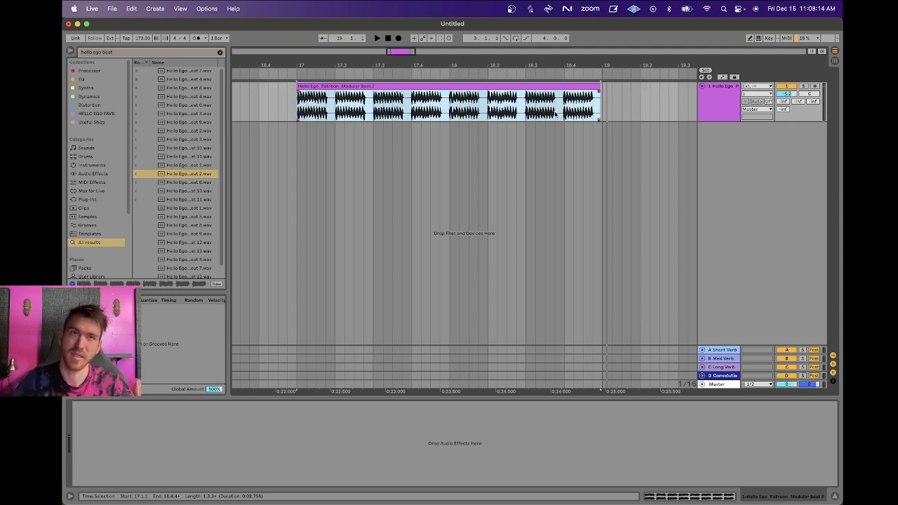
# Search the browser for "eq" and add EQ Eight to the Modular Beat 2 audio track.
pyautogui.click(724, 100)
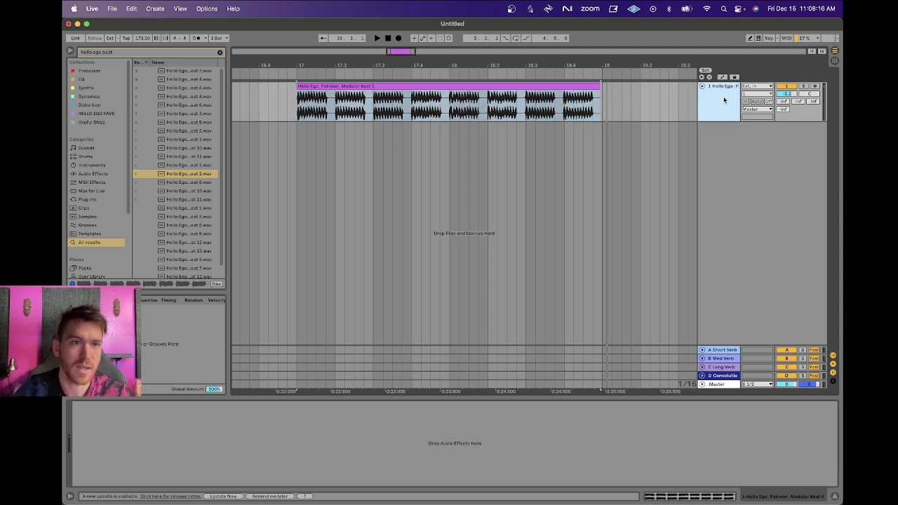
pyautogui.click(219, 53)
pyautogui.write('e')
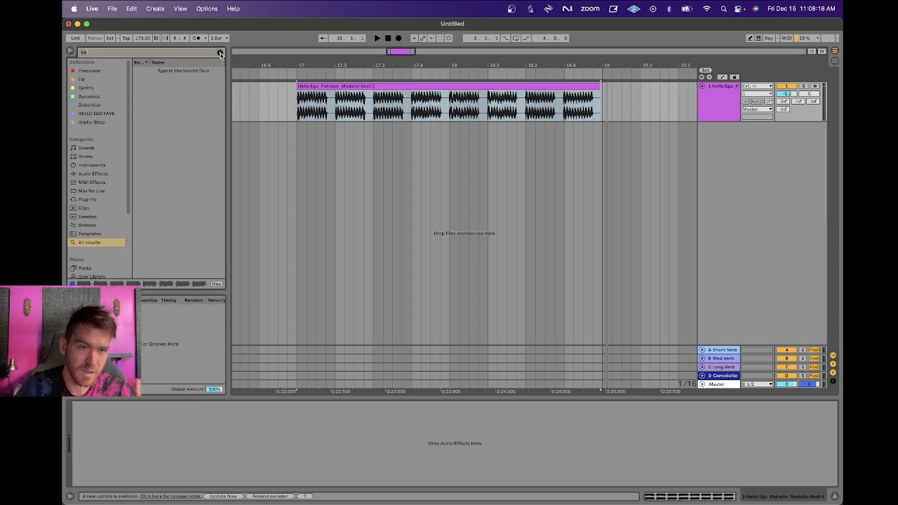
pyautogui.write('q')
pyautogui.doubleClick(174, 70)
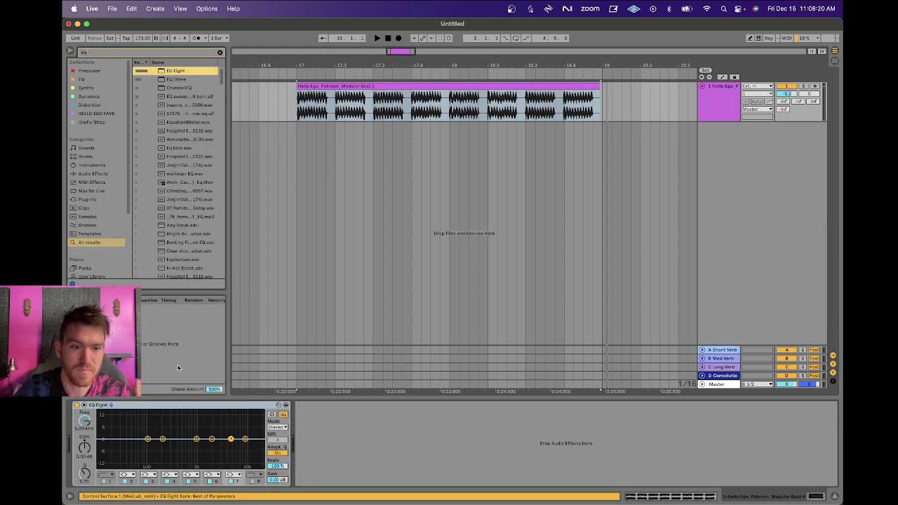
# Group the EQ Eight into an Audio Effect Rack and show its chain list.
pyautogui.click(167, 404)
pyautogui.press('super+g')
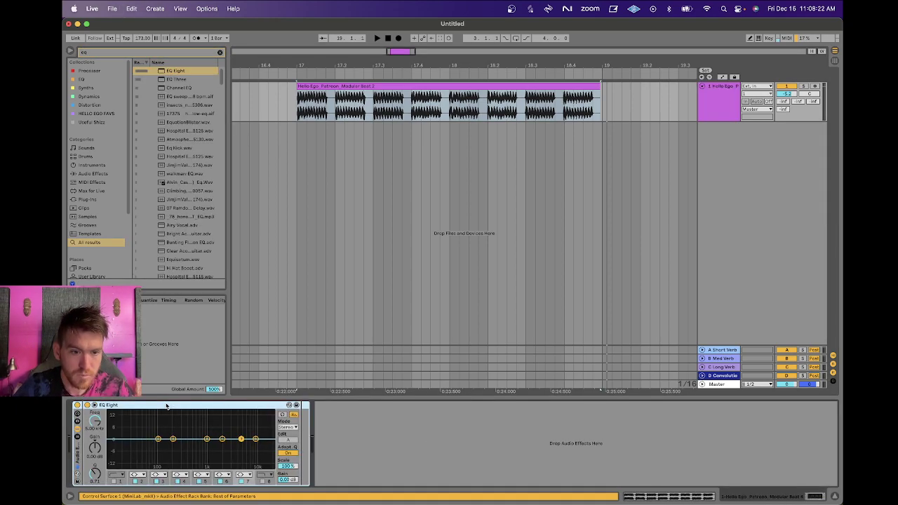
pyautogui.click(78, 436)
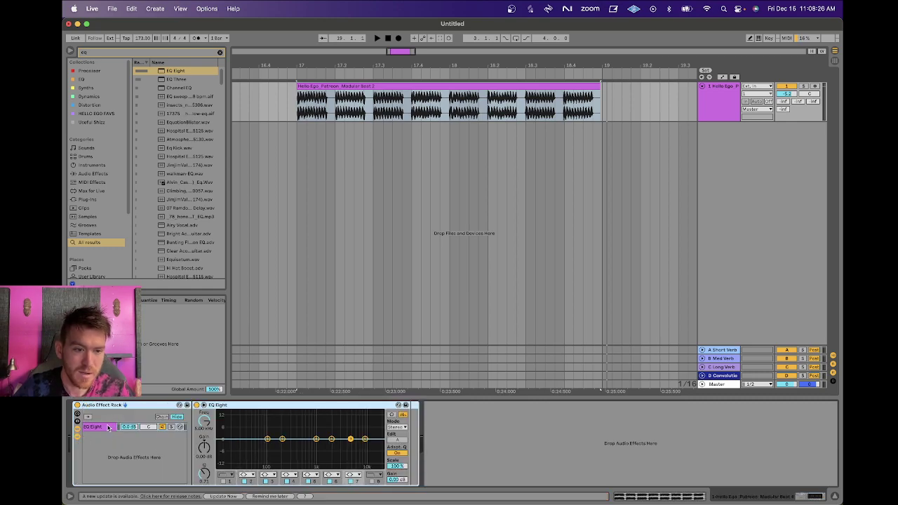
# Set EQ Eight's band 1 to the steep low-cut filter with its frequency at about 100 Hz.
pyautogui.click(226, 475)
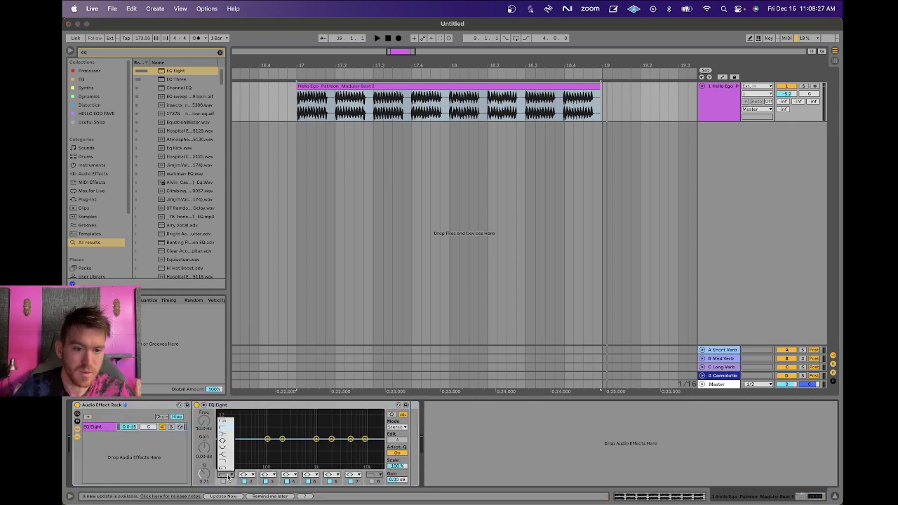
pyautogui.click(226, 422)
pyautogui.moveTo(209, 429); pyautogui.dragTo(207, 425)
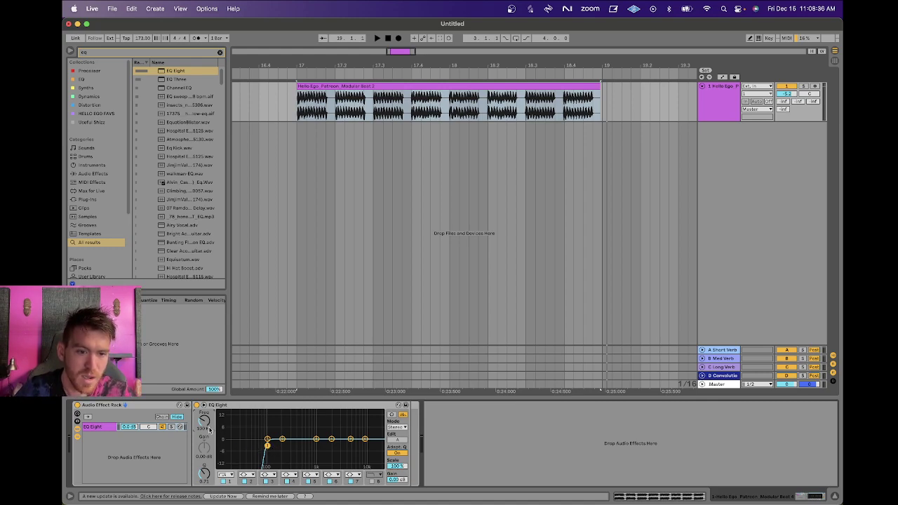
# Map EQ Eight's band 1 frequency to Macro 1 of the rack and set that macro to 100 Hz.
pyautogui.rightClick(204, 421)
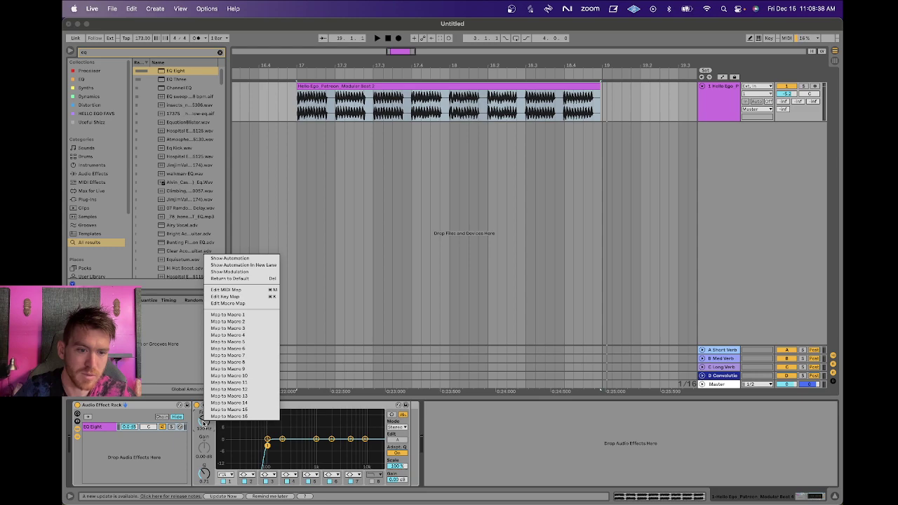
pyautogui.click(228, 403)
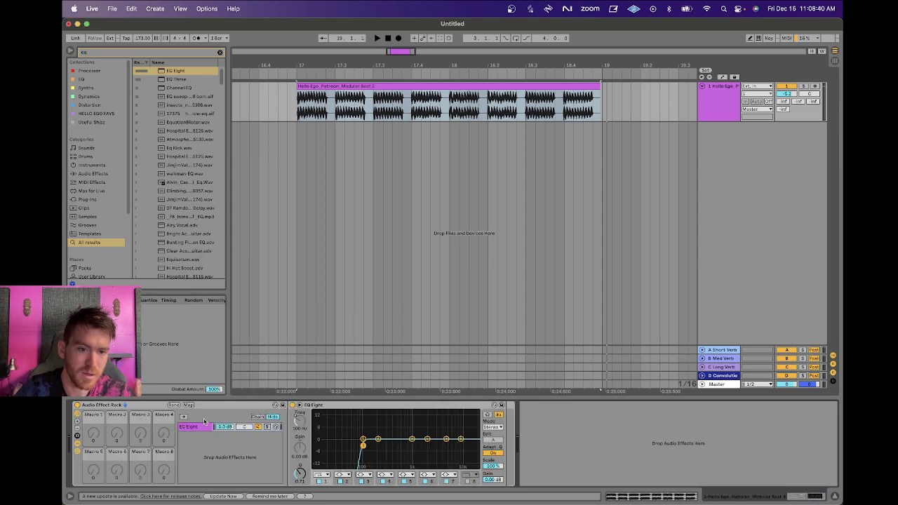
pyautogui.rightClick(299, 421)
pyautogui.click(318, 419)
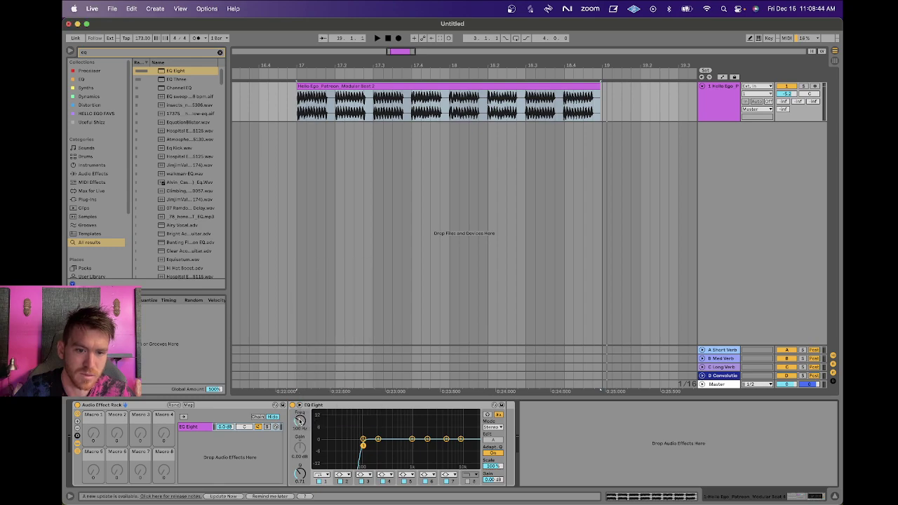
pyautogui.rightClick(300, 419)
pyautogui.click(322, 315)
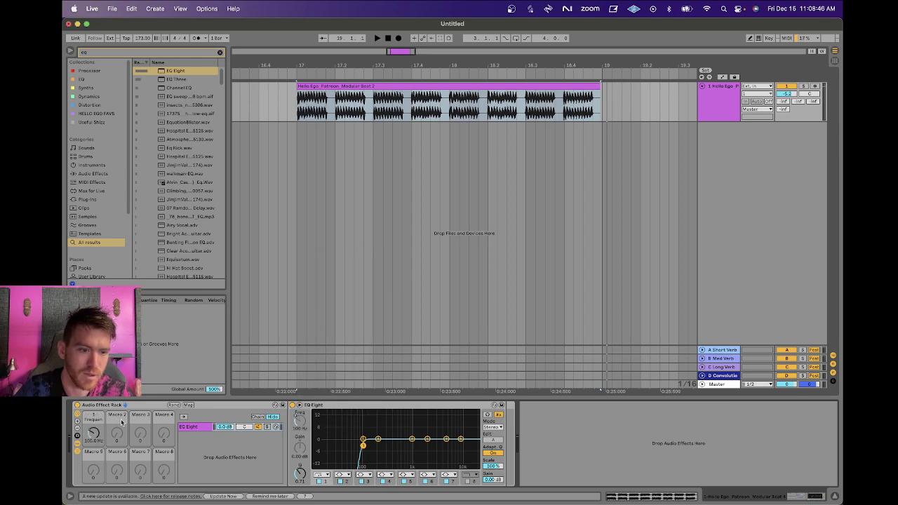
pyautogui.moveTo(100, 435); pyautogui.dragTo(98, 439)
pyautogui.write('100')
pyautogui.press('Return')
# Duplicate the EQ Eight chain and change band 1 in the copy to the steep high-cut filter.
pyautogui.click(196, 429)
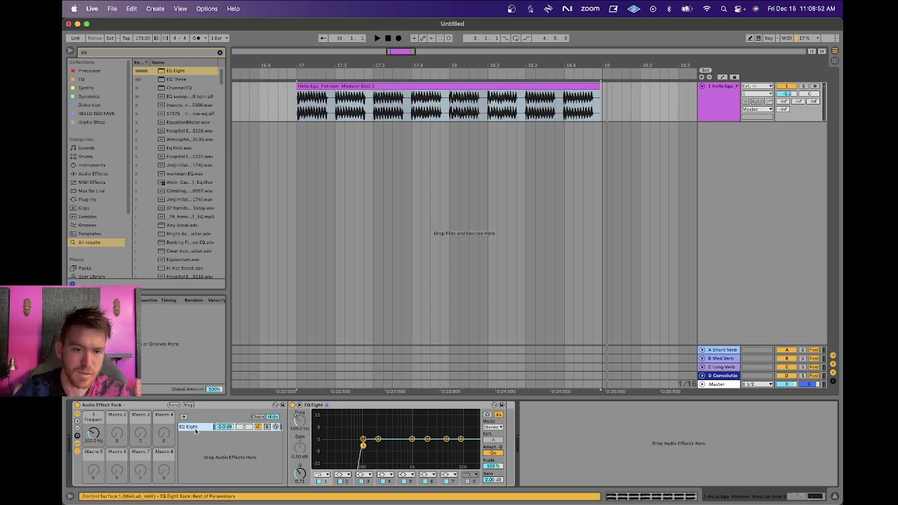
pyautogui.press('super+d')
pyautogui.click(195, 435)
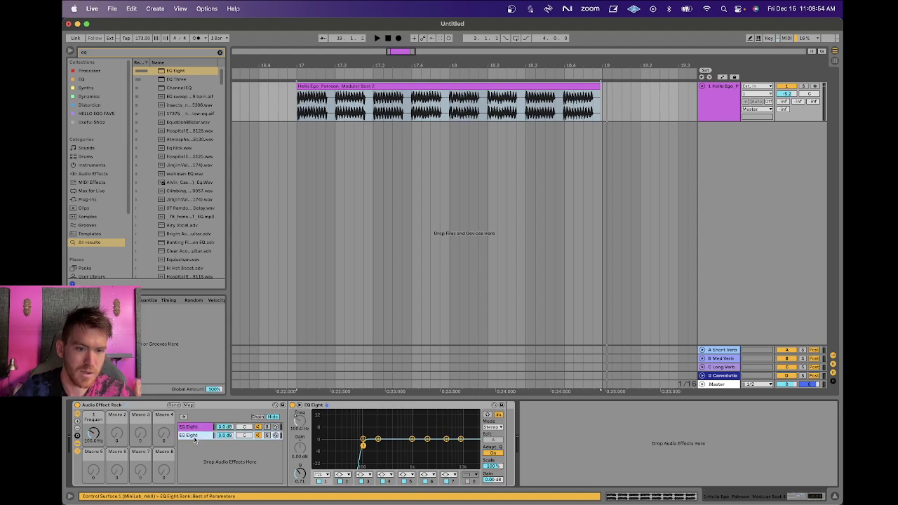
pyautogui.rightClick(195, 429)
pyautogui.click(195, 436)
pyautogui.click(195, 435)
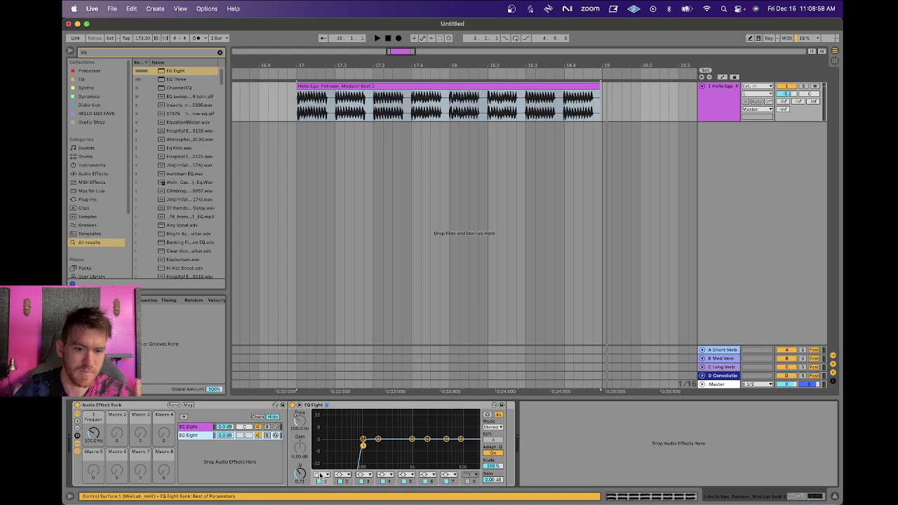
pyautogui.click(320, 475)
pyautogui.click(322, 470)
# Rename the high-cut chain "Low" and the low-cut chain "High".
pyautogui.click(202, 438)
pyautogui.press('super+r')
pyautogui.write('Lo')
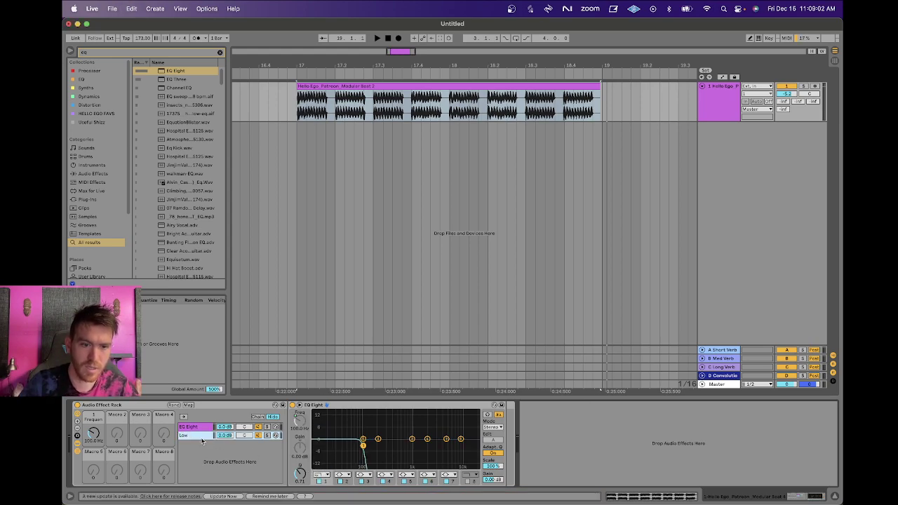
pyautogui.click(196, 431)
pyautogui.press('super+r')
pyautogui.write('H')
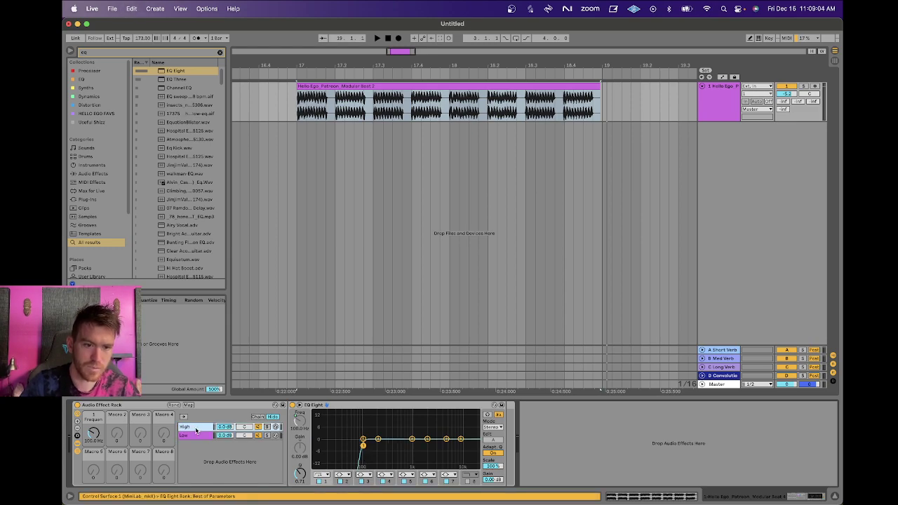
# Compare the filter curves of the High and Low chains while sweeping the shared frequency macro.
pyautogui.click(196, 436)
pyautogui.click(195, 427)
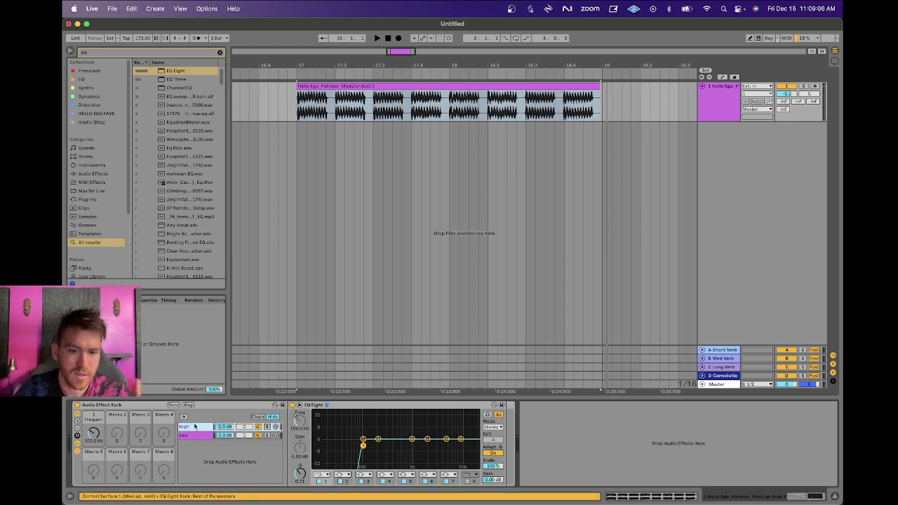
pyautogui.click(195, 435)
pyautogui.click(195, 428)
pyautogui.click(195, 435)
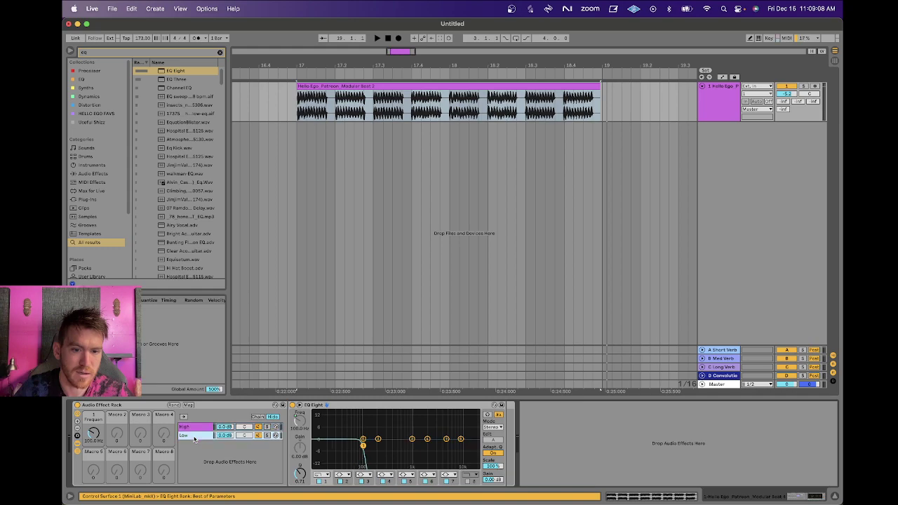
pyautogui.click(209, 428)
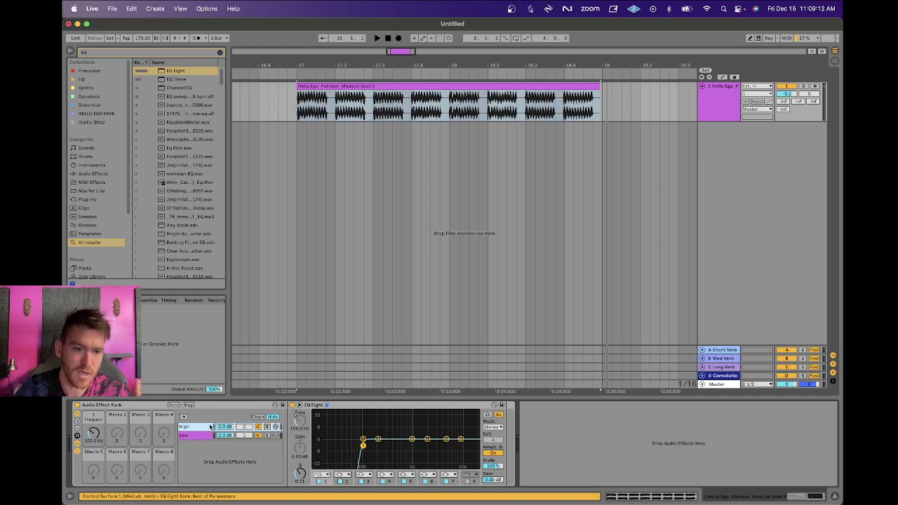
pyautogui.click(196, 436)
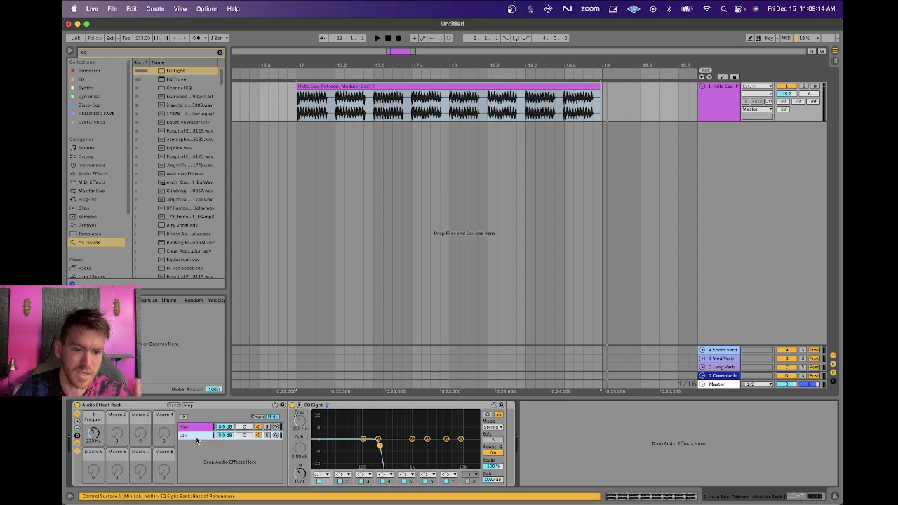
pyautogui.moveTo(93, 433)
pyautogui.mouseDown()
pyautogui.moveTo(93, 444)
pyautogui.moveTo(93, 432)
pyautogui.mouseUp()
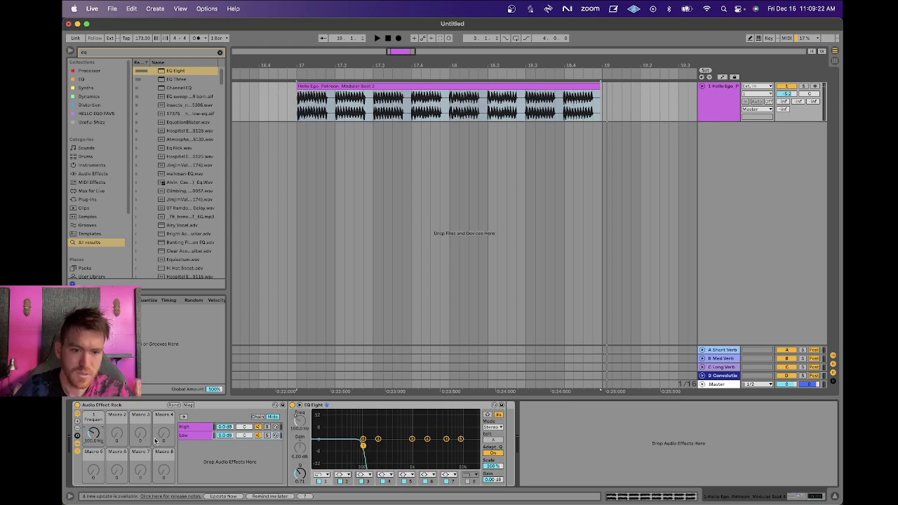
pyautogui.click(202, 435)
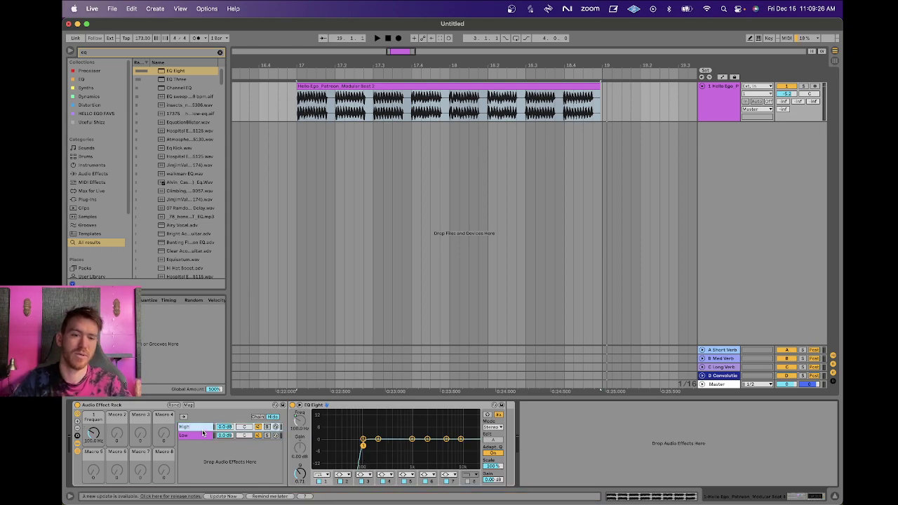
pyautogui.click(201, 435)
pyautogui.click(195, 427)
pyautogui.click(195, 435)
# Search the browser for "reverb" and add Hybrid Reverb to the High chain.
pyautogui.click(193, 429)
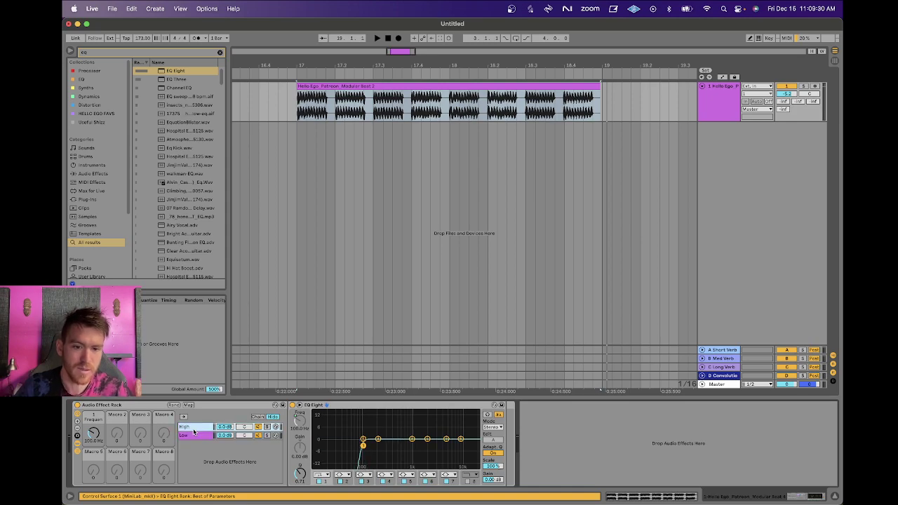
pyautogui.press('super+f')
pyautogui.write('reverb')
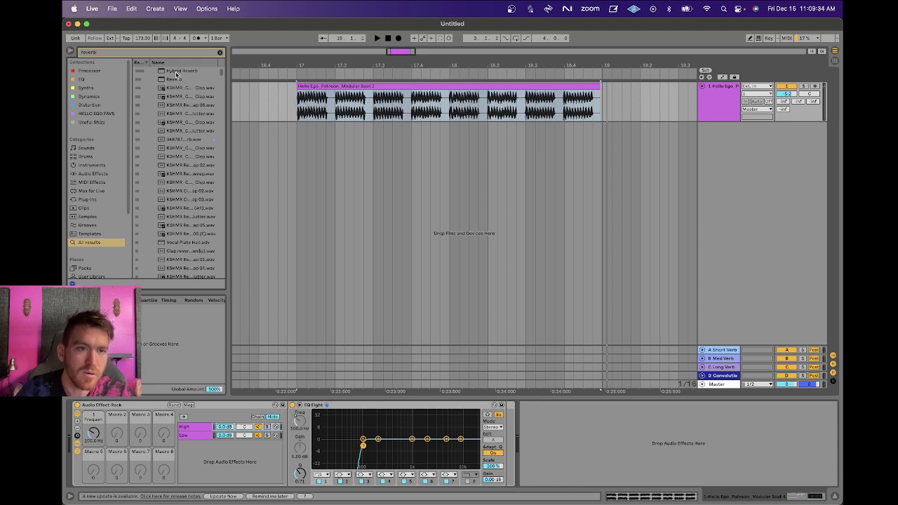
pyautogui.press('Return')
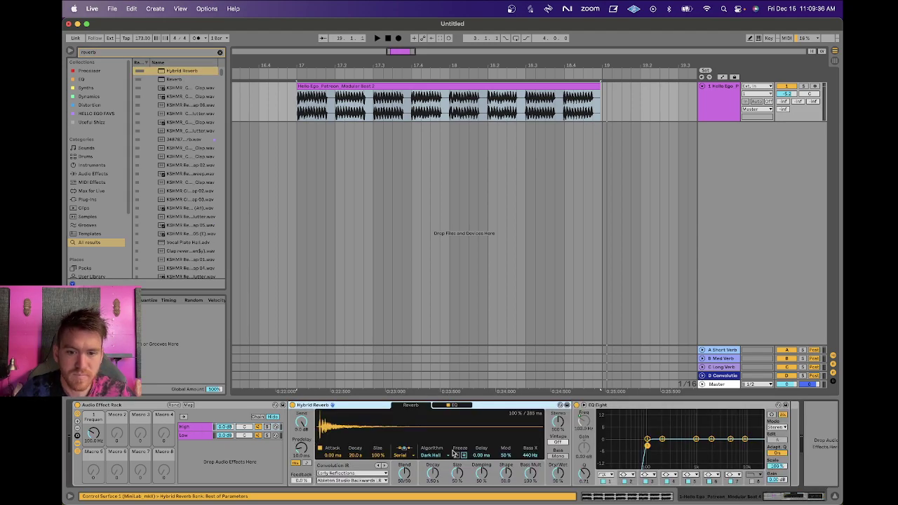
# Play the beat through the rack, soloing the High and Low chains one at a time to compare them.
pyautogui.press('space')
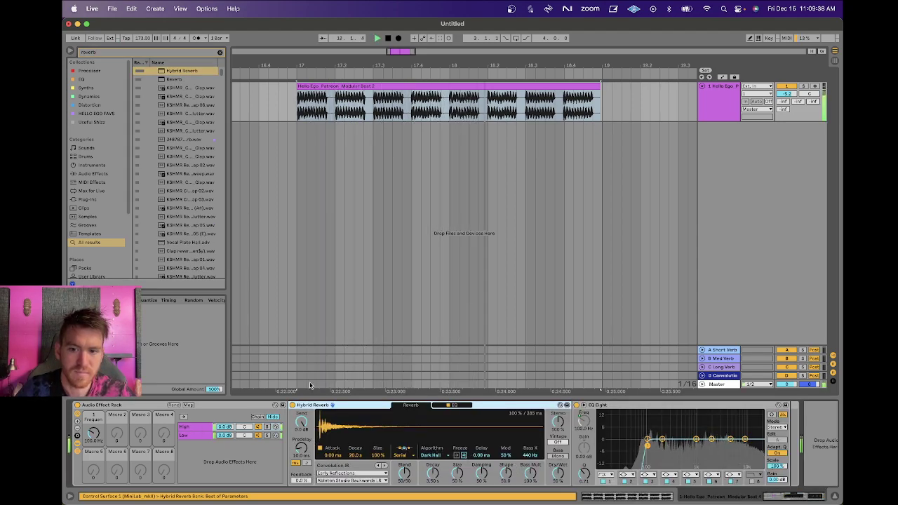
pyautogui.press('space')
pyautogui.click(267, 427)
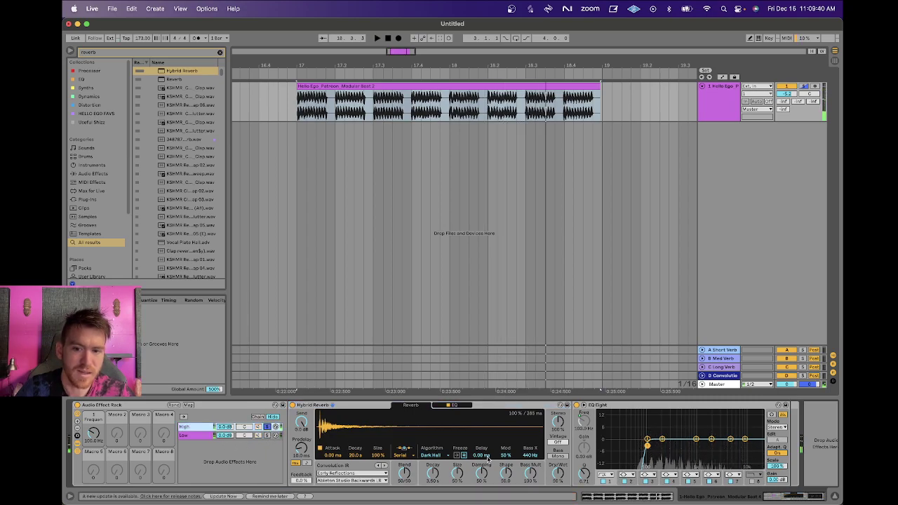
pyautogui.press('space')
pyautogui.click(267, 436)
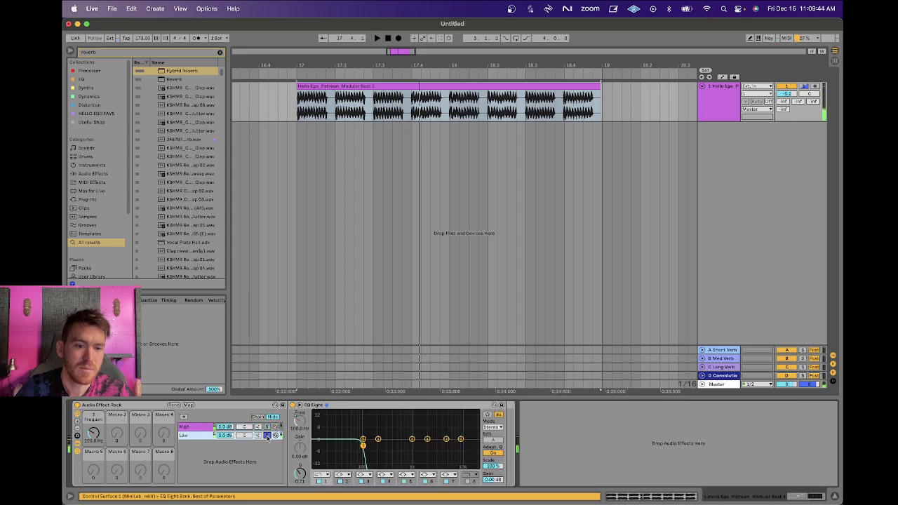
pyautogui.press('space')
pyautogui.press('space')
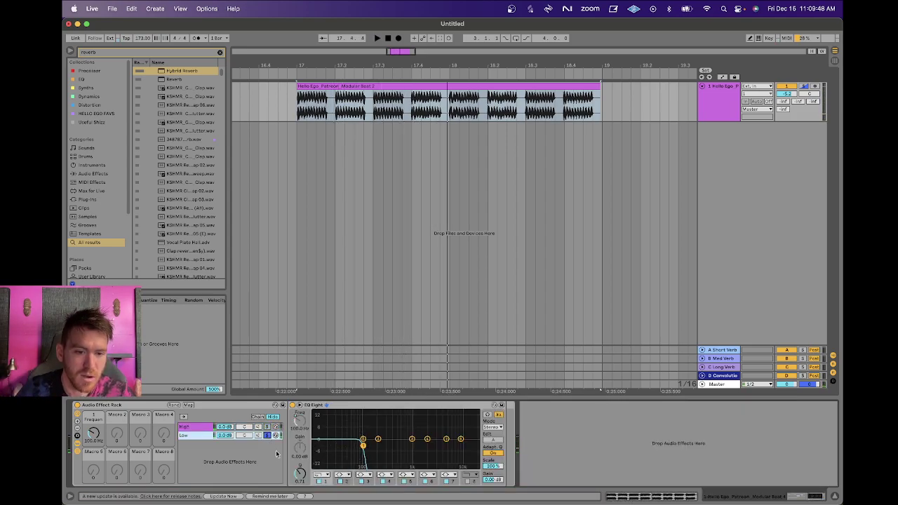
pyautogui.click(267, 436)
pyautogui.click(93, 432)
pyautogui.moveTo(94, 433)
pyautogui.mouseDown()
pyautogui.moveTo(96, 424)
pyautogui.moveTo(99, 440)
pyautogui.mouseUp()
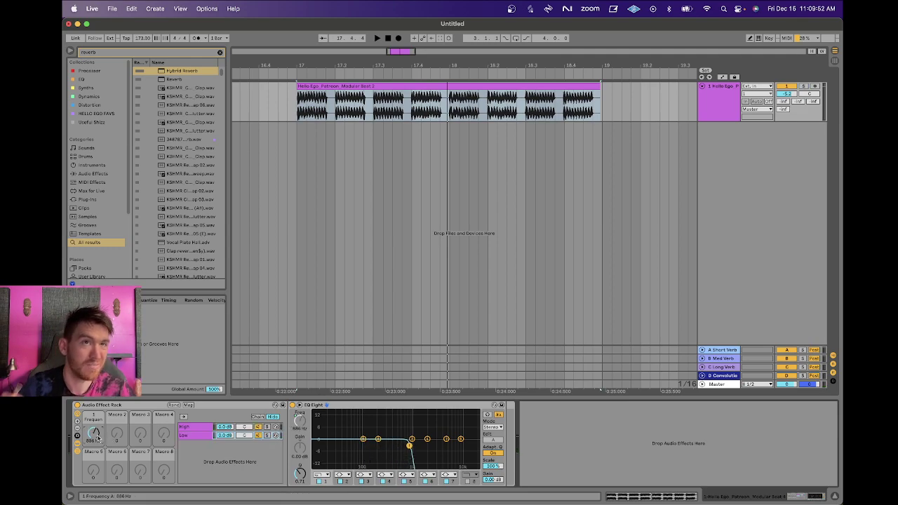
pyautogui.press('super+z')
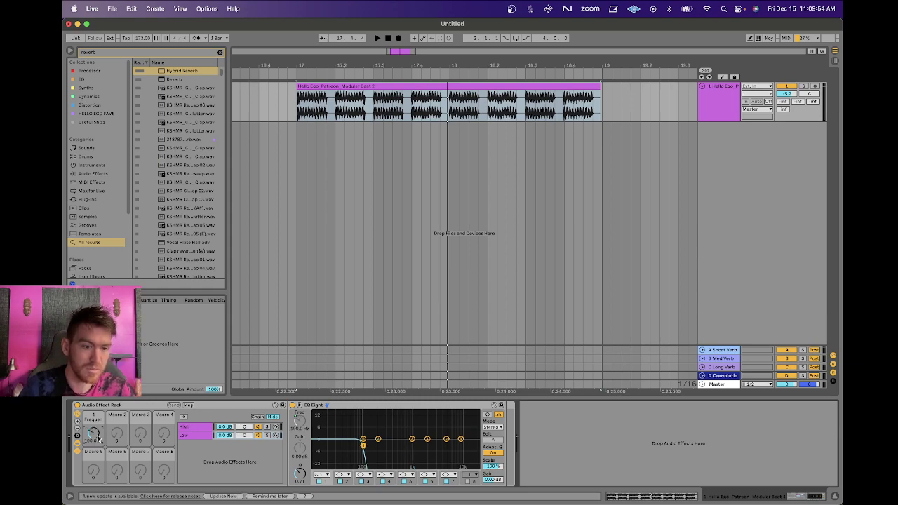
# Set the rack's frequency macro to 1000 Hz and play the beat to hear the new split point.
pyautogui.press('Return')
pyautogui.press('space')
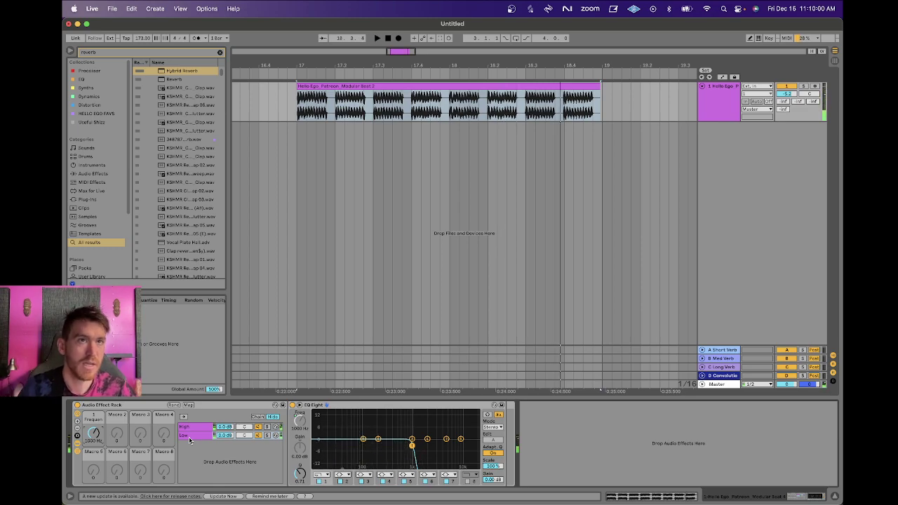
# Play the beat with the High and Low chains soloed in turn, and compare the devices on each chain.
pyautogui.click(267, 426)
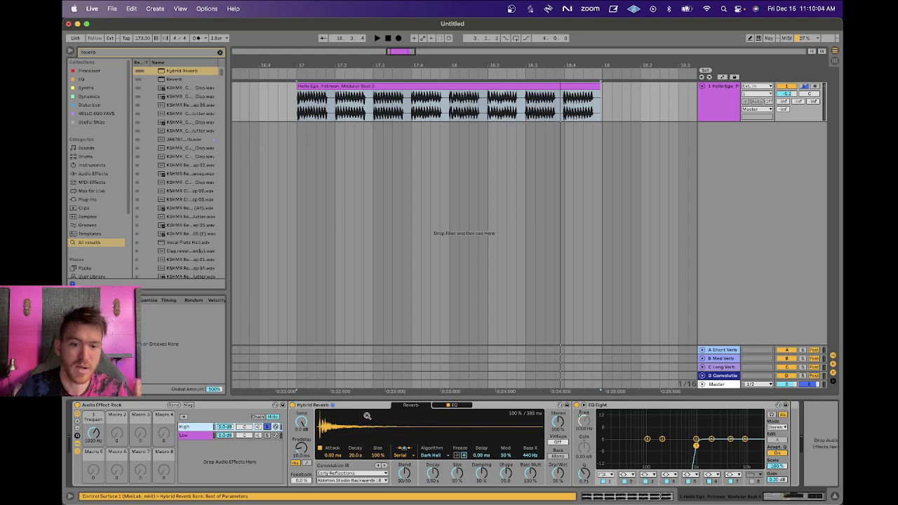
pyautogui.press('space')
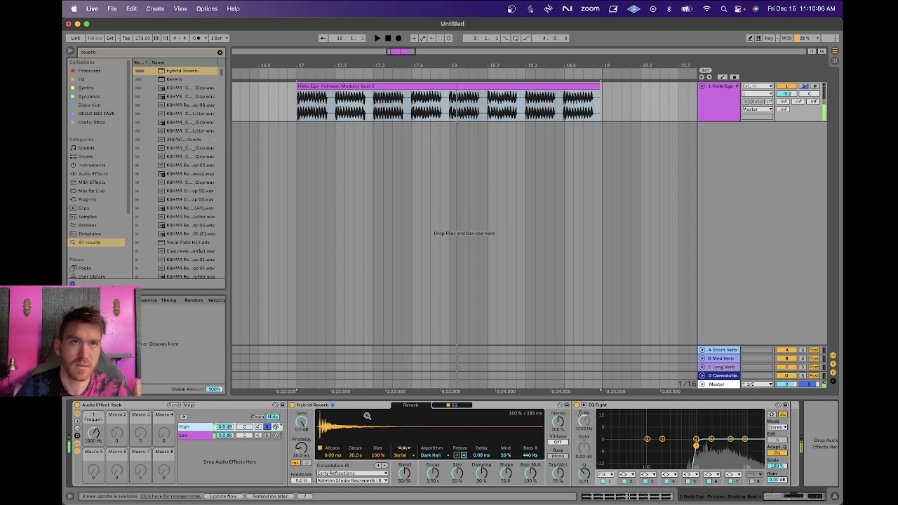
pyautogui.click(267, 436)
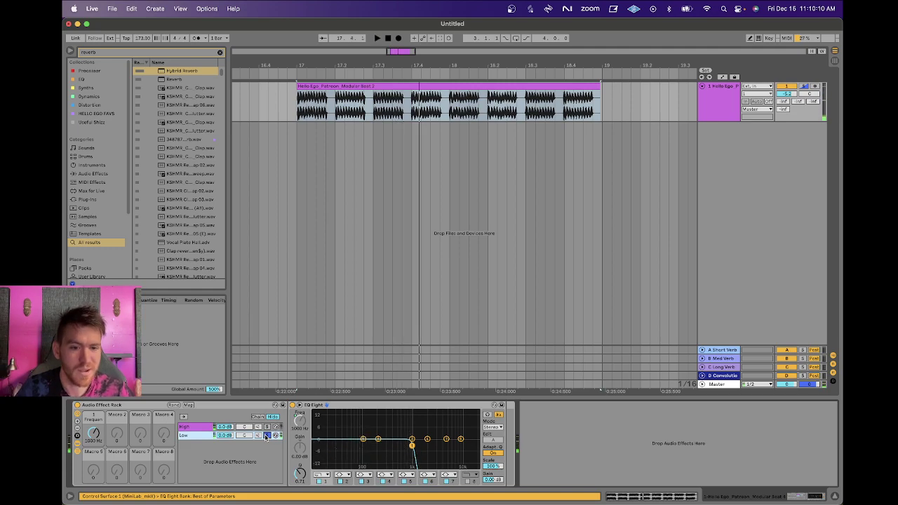
pyautogui.click(267, 435)
pyautogui.click(204, 427)
pyautogui.click(195, 436)
pyautogui.click(191, 427)
pyautogui.click(190, 436)
pyautogui.click(190, 428)
pyautogui.click(192, 438)
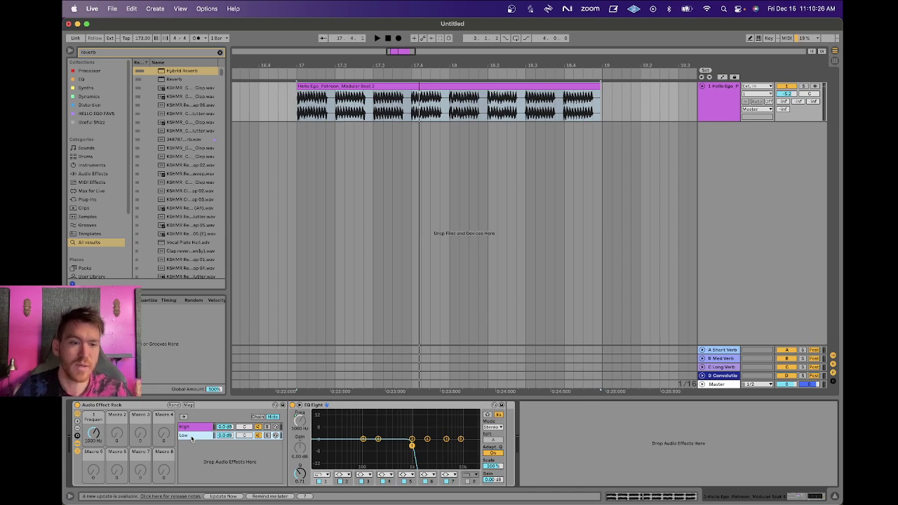
# Duplicate the beat track together with its effect rack and rename the original track Bandsplit 1.
pyautogui.click(146, 407)
pyautogui.click(706, 111)
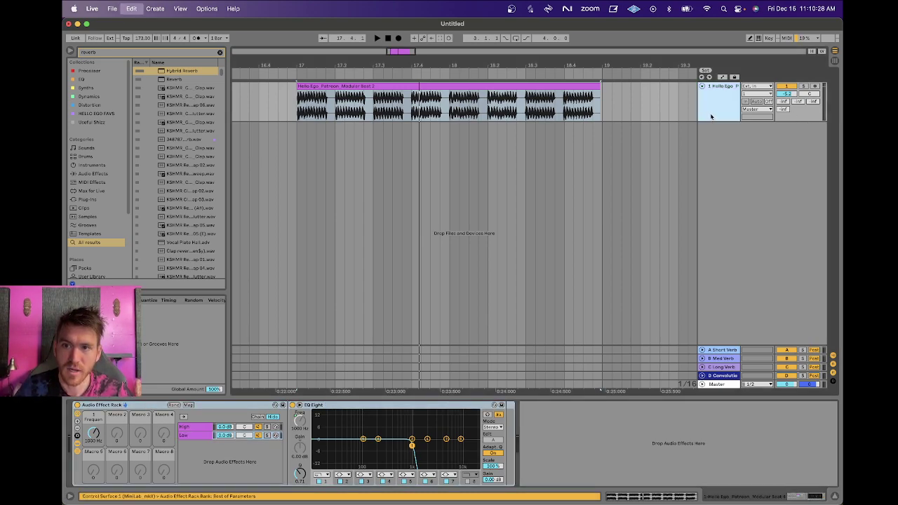
pyautogui.press('super+d')
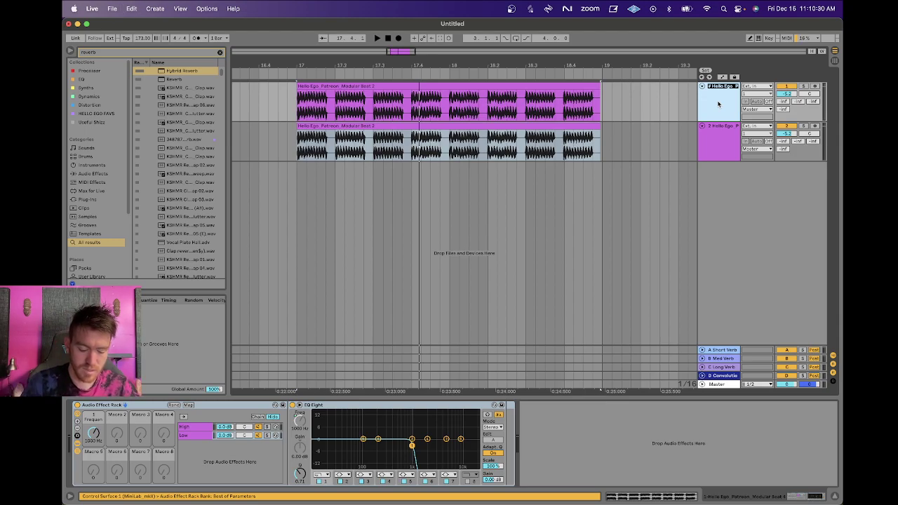
pyautogui.write('Bon')
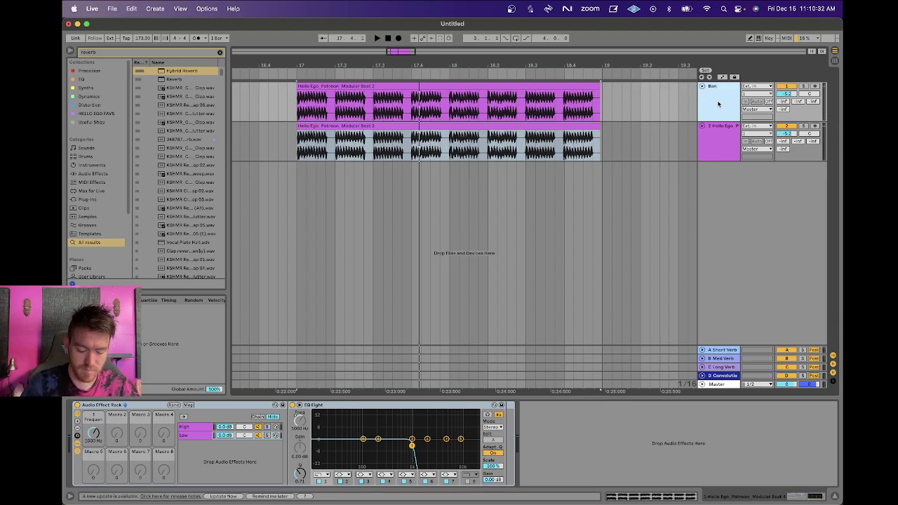
pyautogui.write('dsplit')
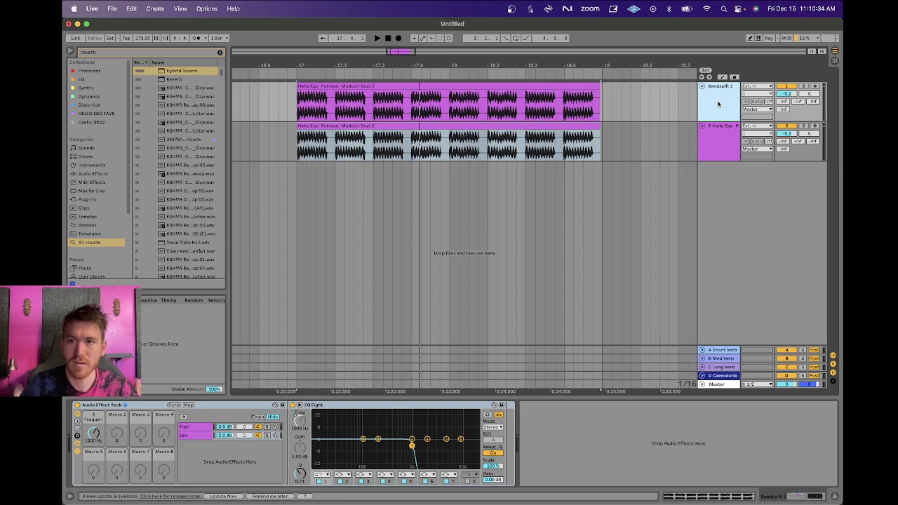
pyautogui.write(' 1')
# Recolour the duplicated beat track golden brown and assign the track colour to its clip.
pyautogui.rightClick(716, 131)
pyautogui.press('Escape')
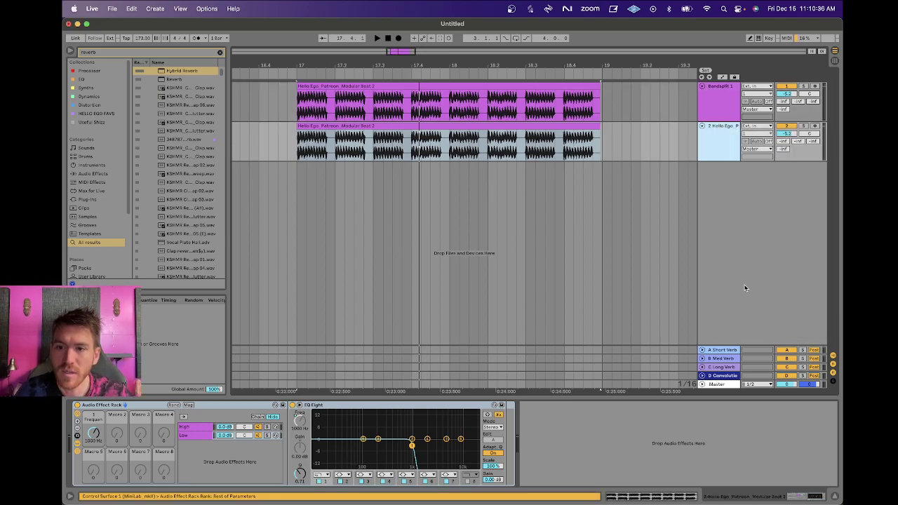
pyautogui.rightClick(726, 140)
pyautogui.click(750, 287)
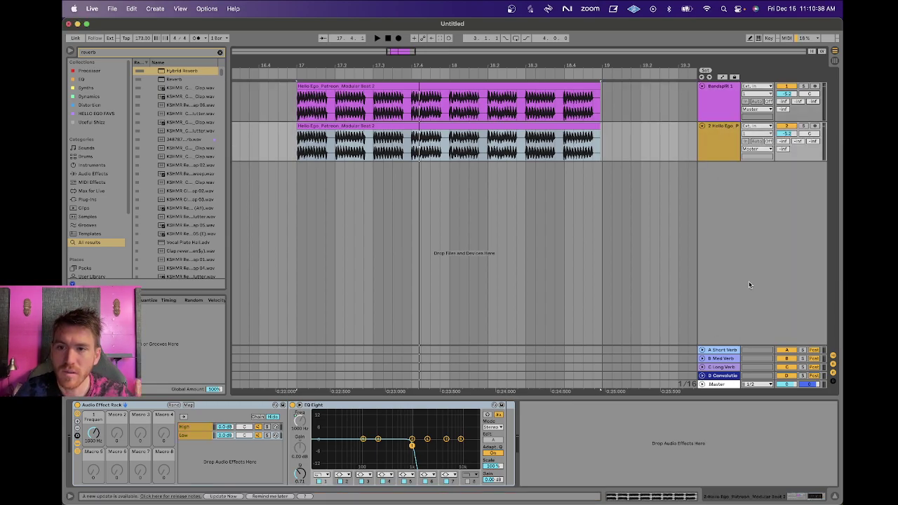
pyautogui.rightClick(722, 129)
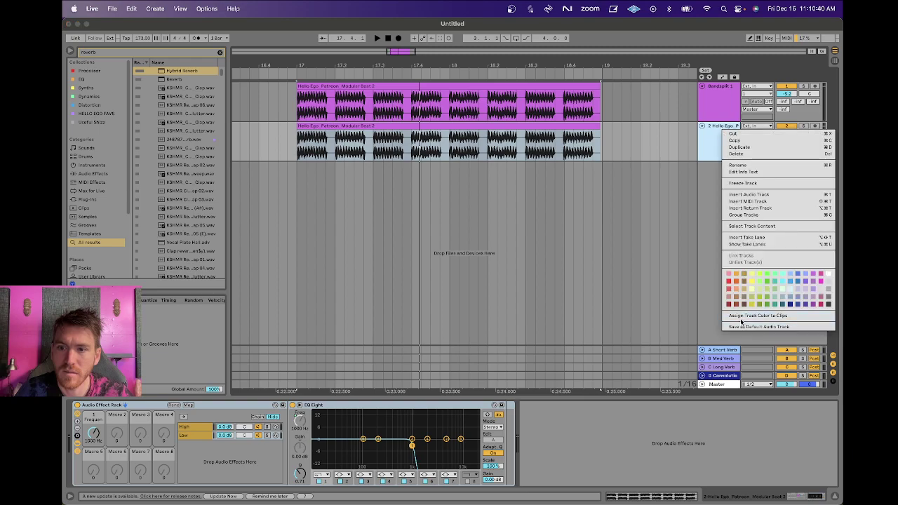
pyautogui.click(741, 316)
pyautogui.rightClick(722, 160)
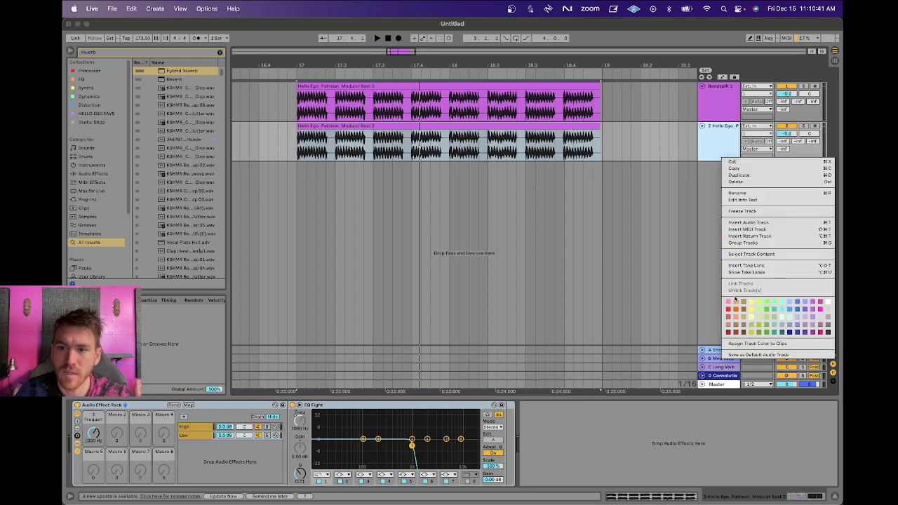
pyautogui.click(735, 343)
# Delete the Audio Effect Rack from the duplicated track and rename the track bandsplit 2.
pyautogui.click(79, 407)
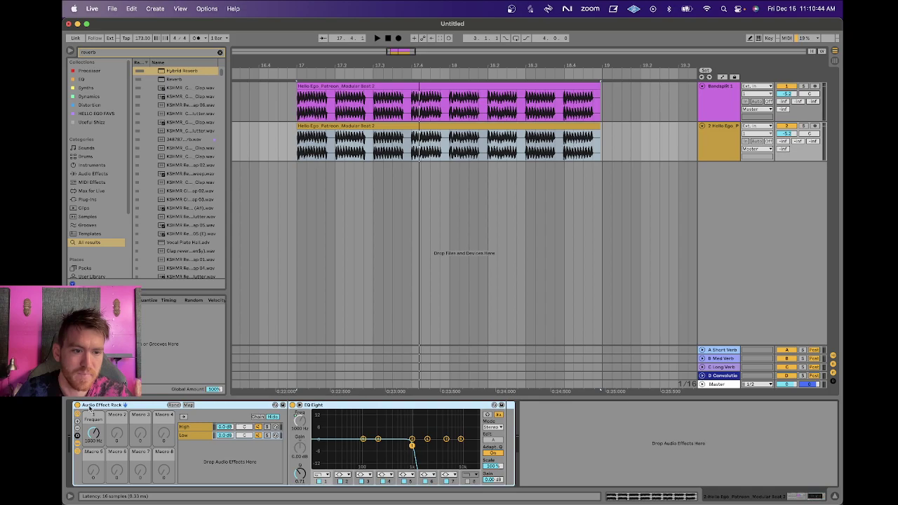
pyautogui.press('Delete')
pyautogui.click(721, 140)
pyautogui.press('super+r')
pyautogui.write('ba')
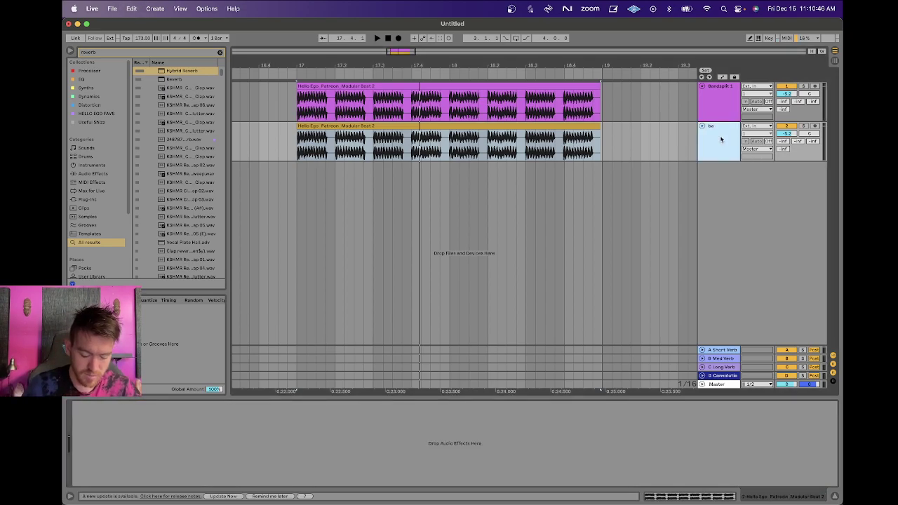
pyautogui.write('ndsplit 2')
pyautogui.press('Return')
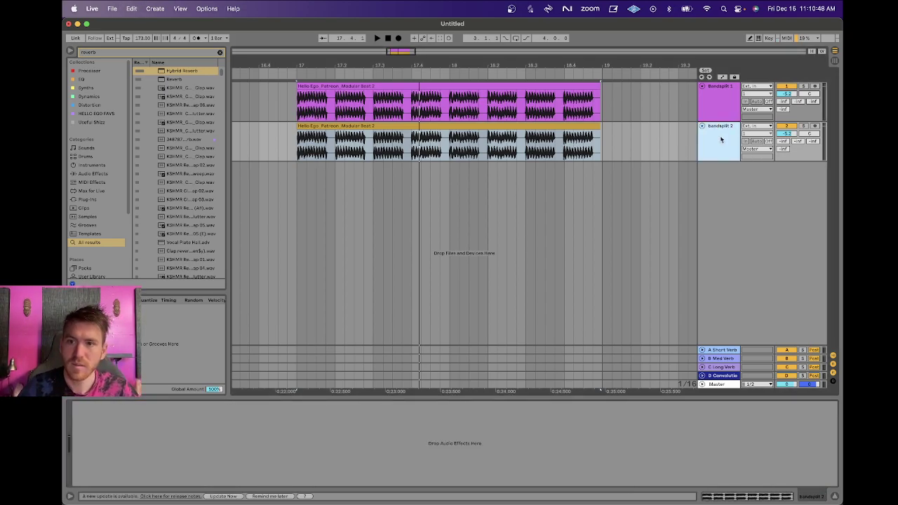
# Deactivate the Bandsplit 1 track so that only bandsplit 2 is heard.
pyautogui.click(551, 124)
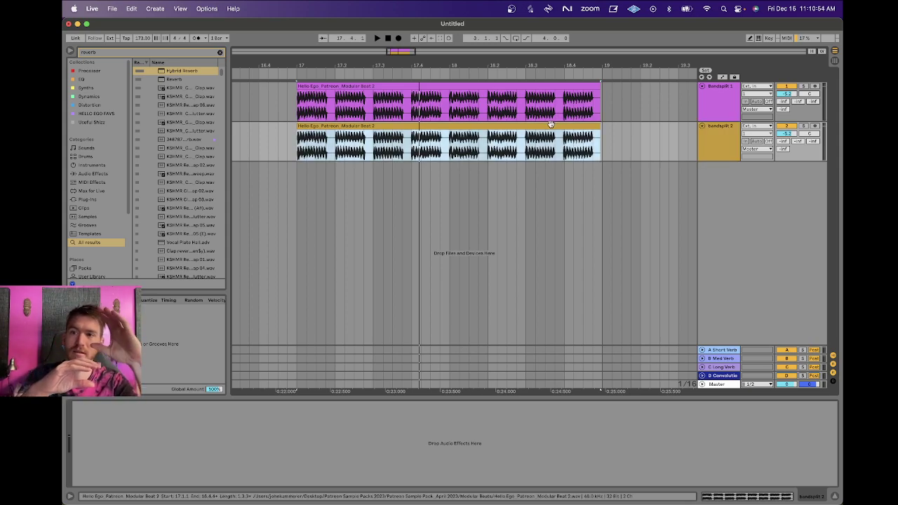
pyautogui.click(711, 148)
pyautogui.click(788, 88)
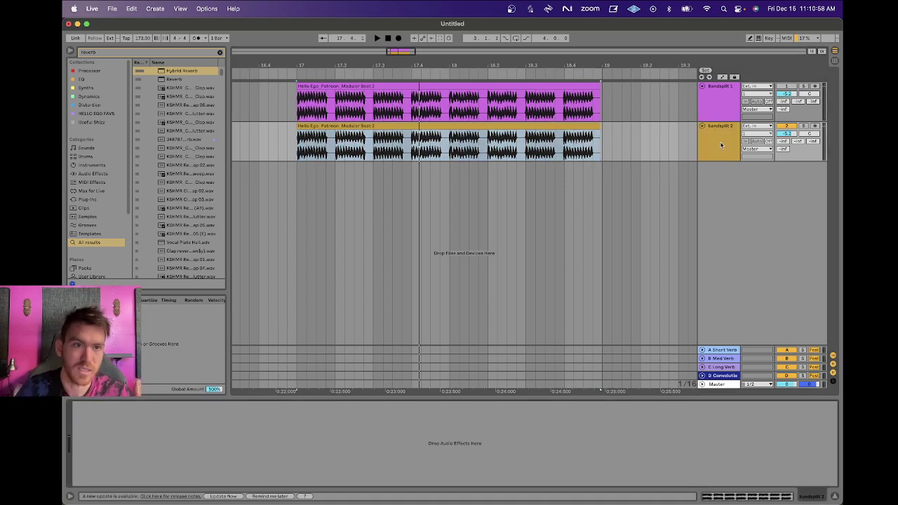
# Search the browser for "multiband" and add Multiband Dynamics to the bandsplit 2 track.
pyautogui.click(722, 145)
pyautogui.press('super+f')
pyautogui.write('multiband')
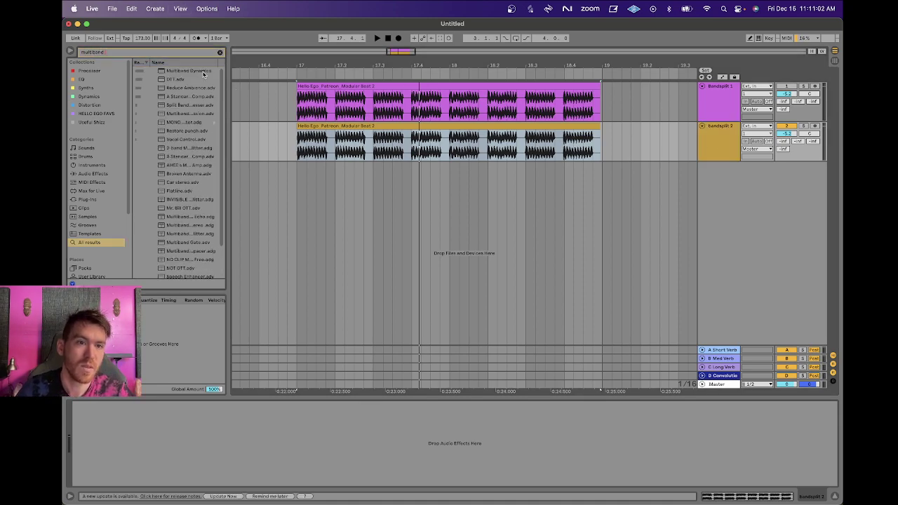
pyautogui.press('Down')
pyautogui.press('Return')
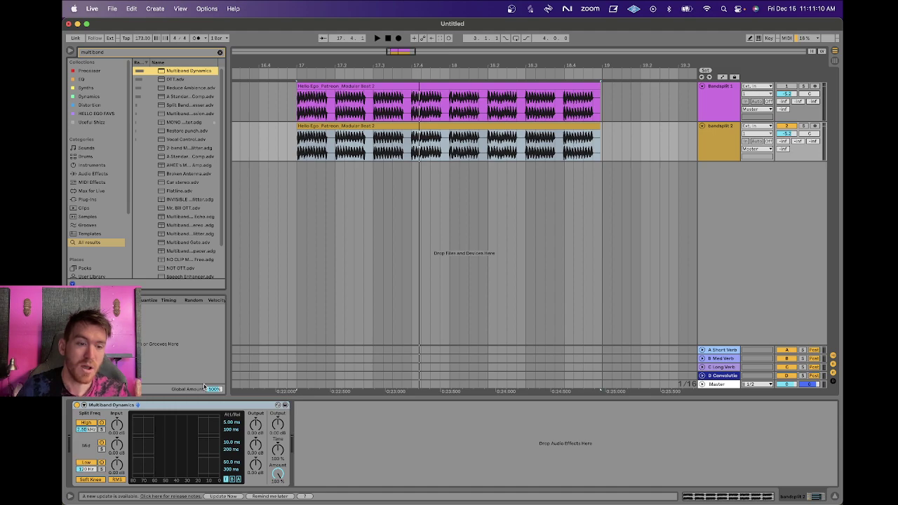
# Set the Amount of Multiband Dynamics to 0 % so it splits the bands without compressing.
pyautogui.click(185, 407)
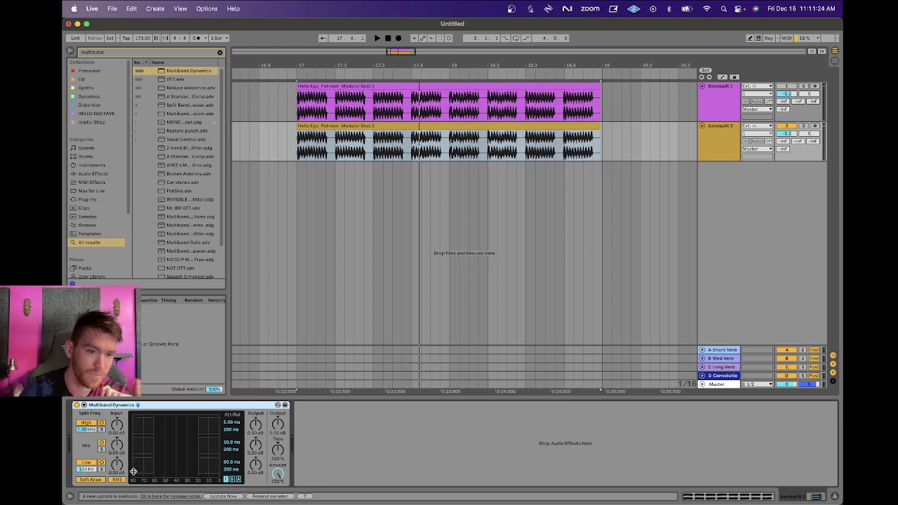
pyautogui.click(91, 431)
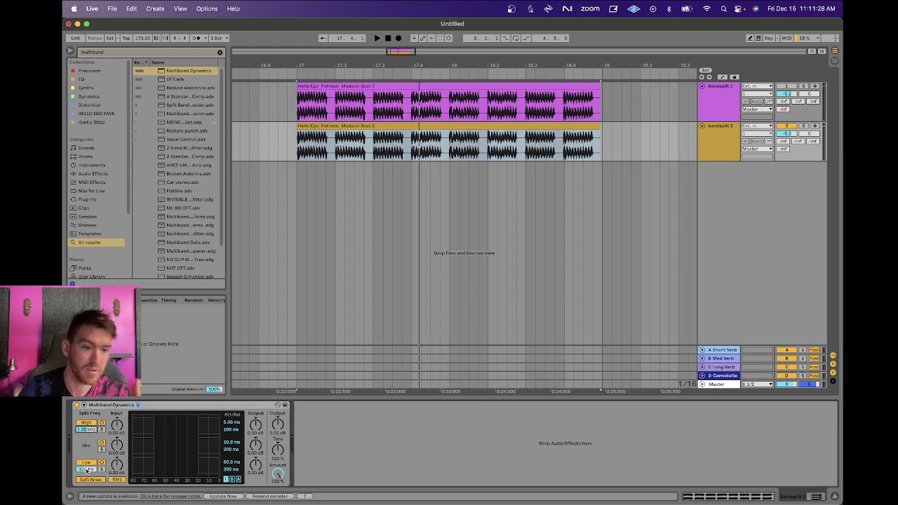
pyautogui.click(87, 429)
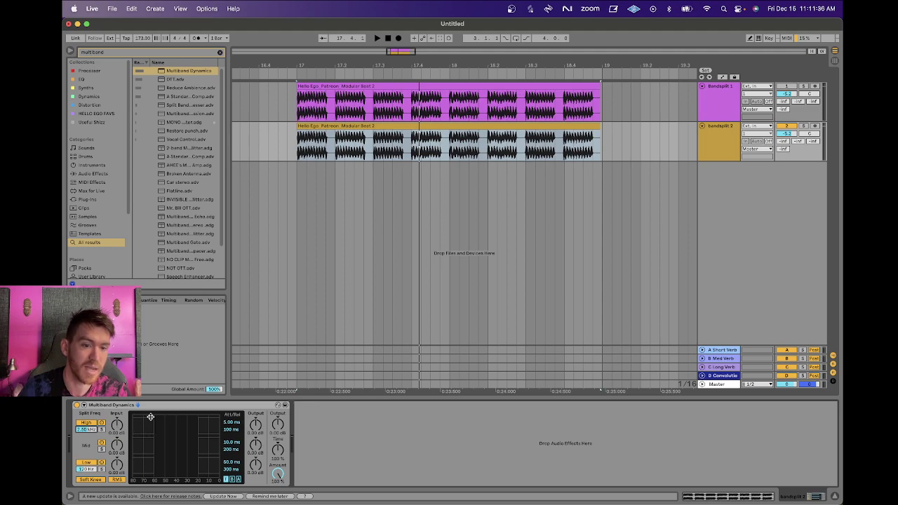
pyautogui.click(101, 478)
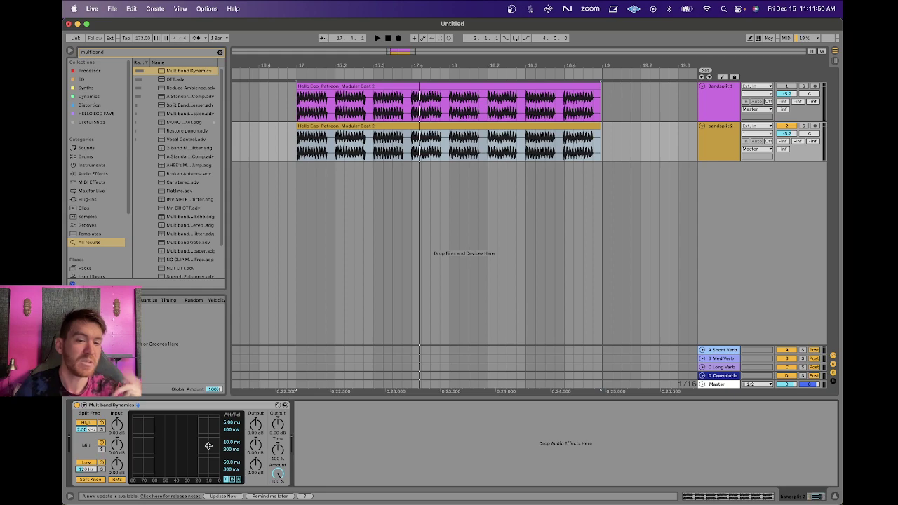
pyautogui.moveTo(278, 474)
pyautogui.mouseDown()
pyautogui.moveTo(278, 490)
pyautogui.moveTo(281, 477)
pyautogui.mouseUp()
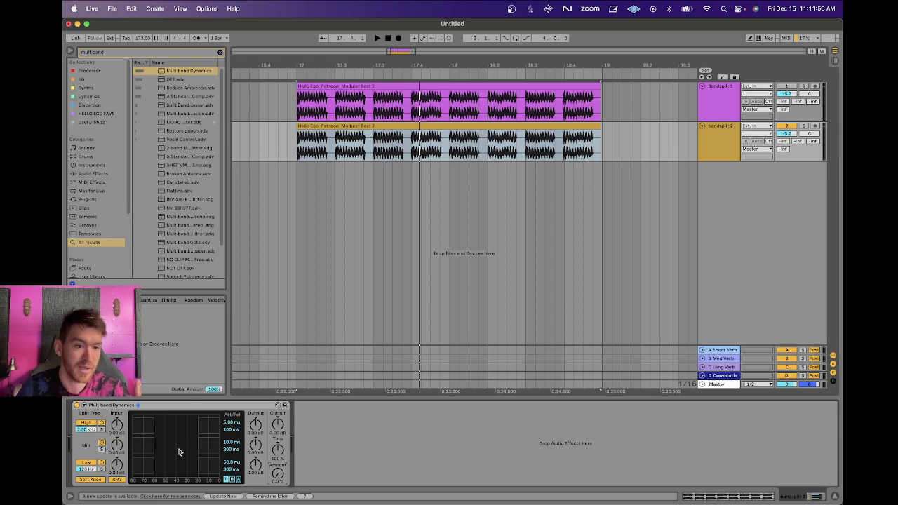
# Group Multiband Dynamics into an Audio Effect Rack and map its Mid-High crossover to Macro 1 and Low-Mid crossover to Macro 2.
pyautogui.click(170, 407)
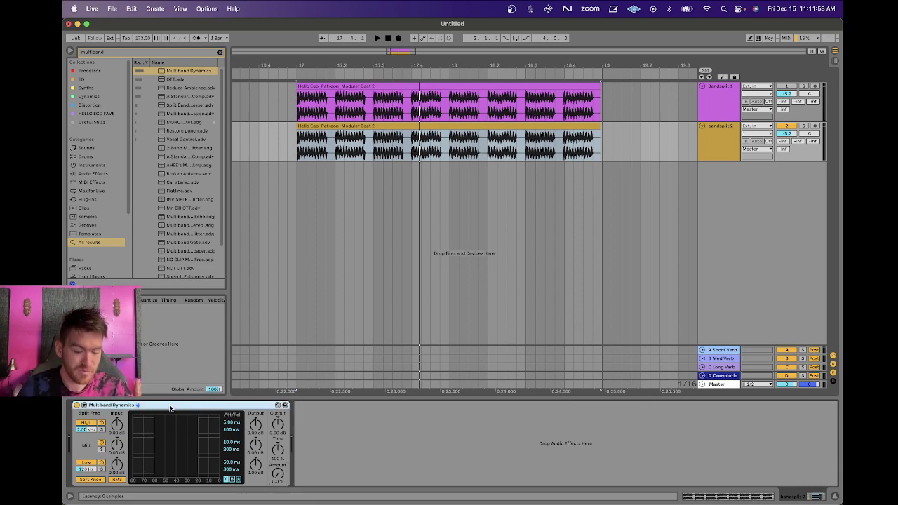
pyautogui.press('super+g')
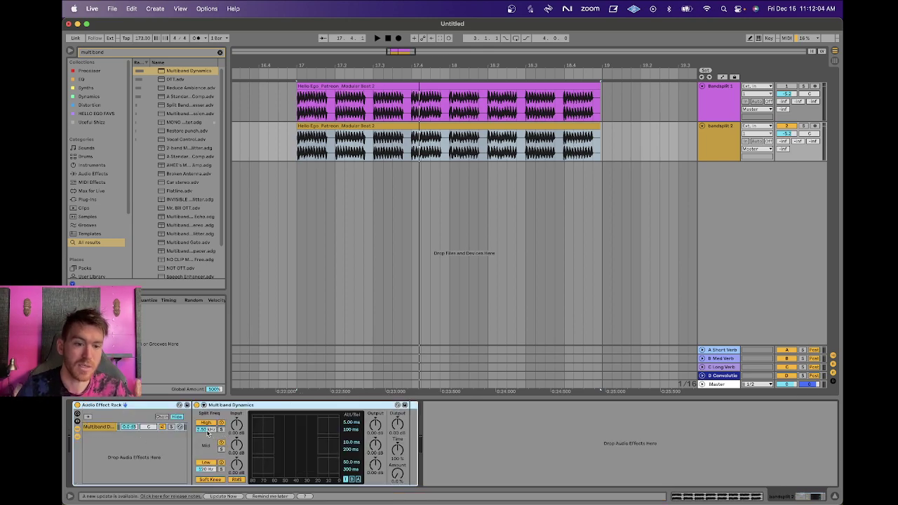
pyautogui.rightClick(207, 433)
pyautogui.click(232, 325)
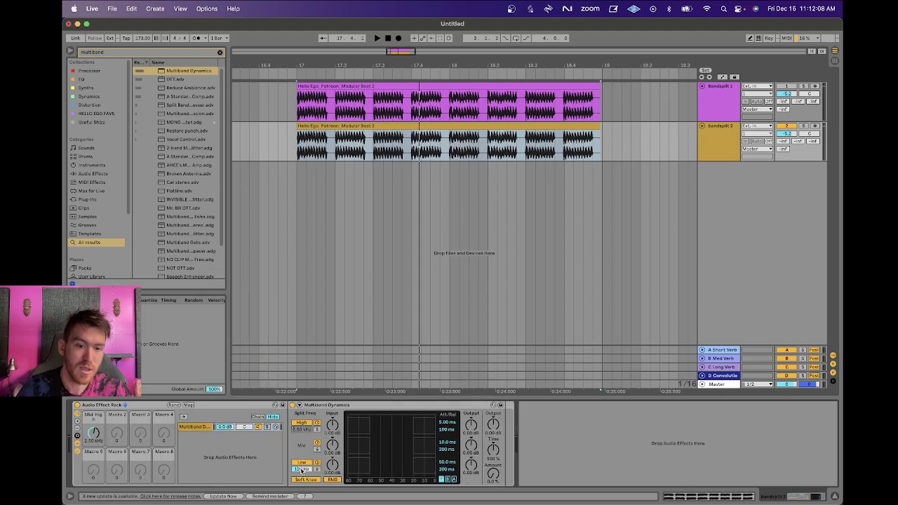
pyautogui.rightClick(301, 469)
pyautogui.click(333, 371)
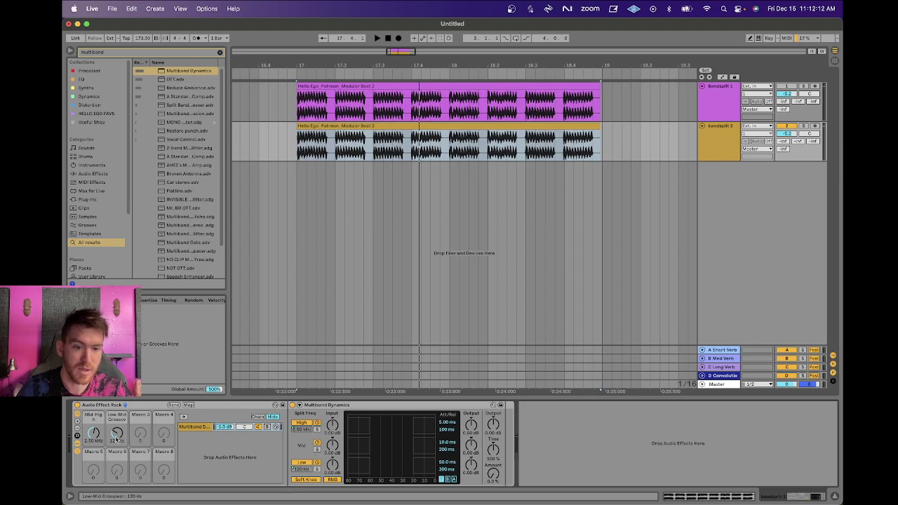
# Duplicate the Multiband Dynamics chain twice to make three chains in the rack.
pyautogui.click(194, 427)
pyautogui.press('super+d')
pyautogui.press('super+d')
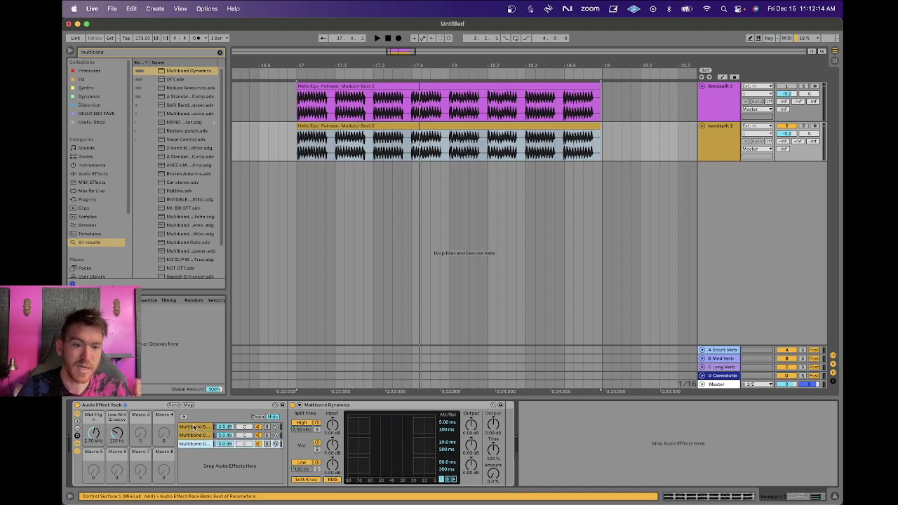
# Rename the three rack chains hi, mid and lo, in order from the first.
pyautogui.click(193, 427)
pyautogui.press('super+r')
pyautogui.write('hi')
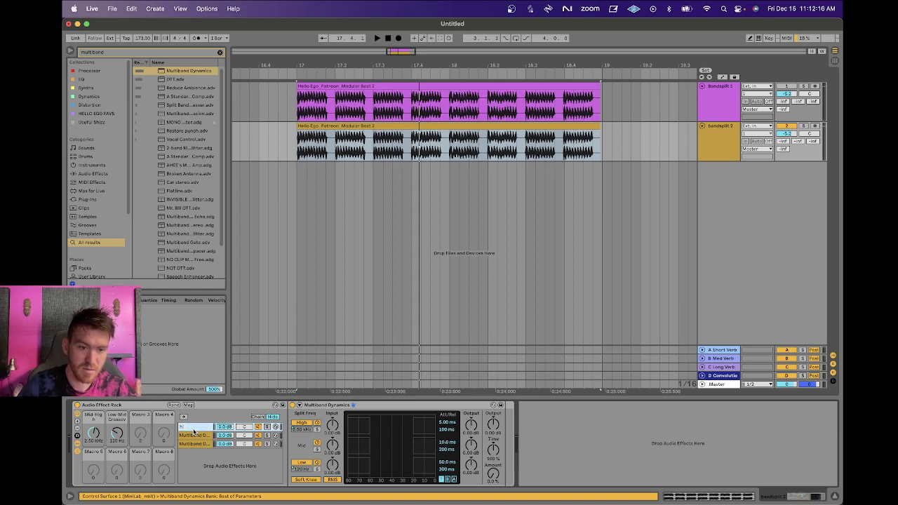
pyautogui.press('Tab')
pyautogui.write('mid')
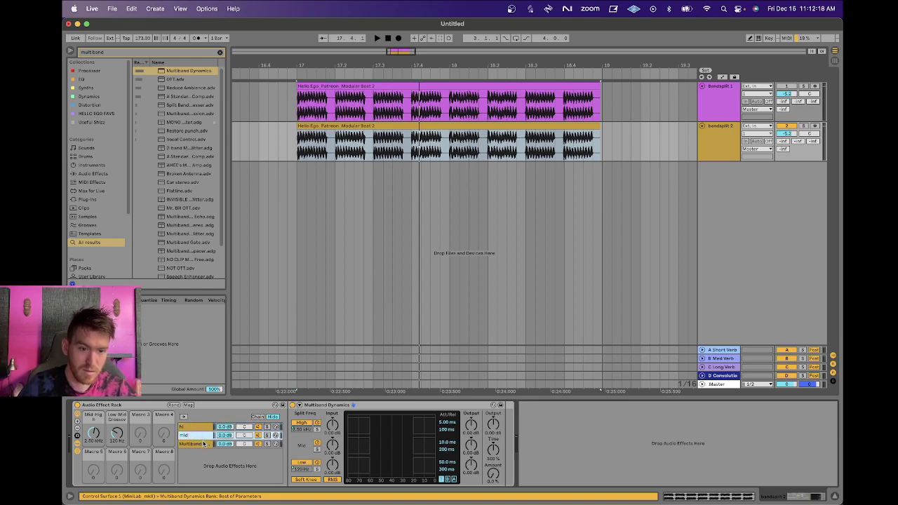
pyautogui.press('Tab')
pyautogui.write('l')
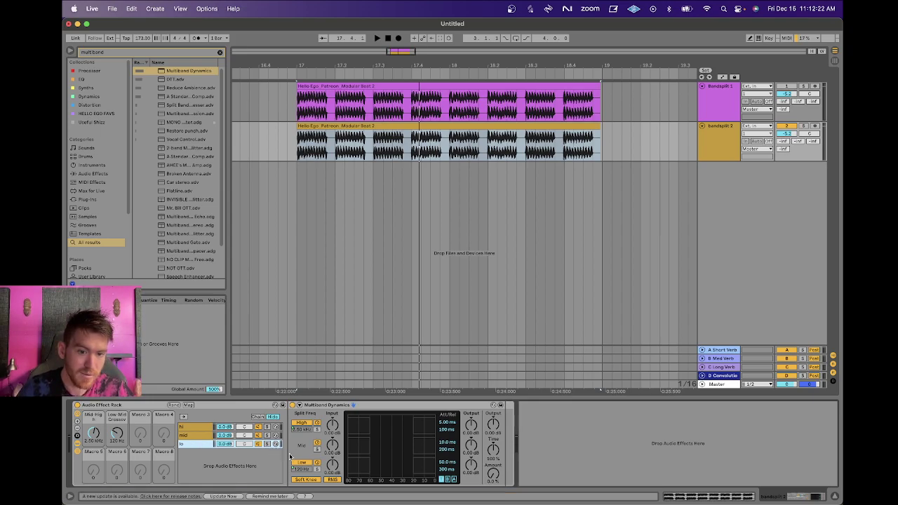
# In each chain's Multiband Dynamics, solo the matching band: Low on lo, Mid on mid and High on hi.
pyautogui.click(317, 469)
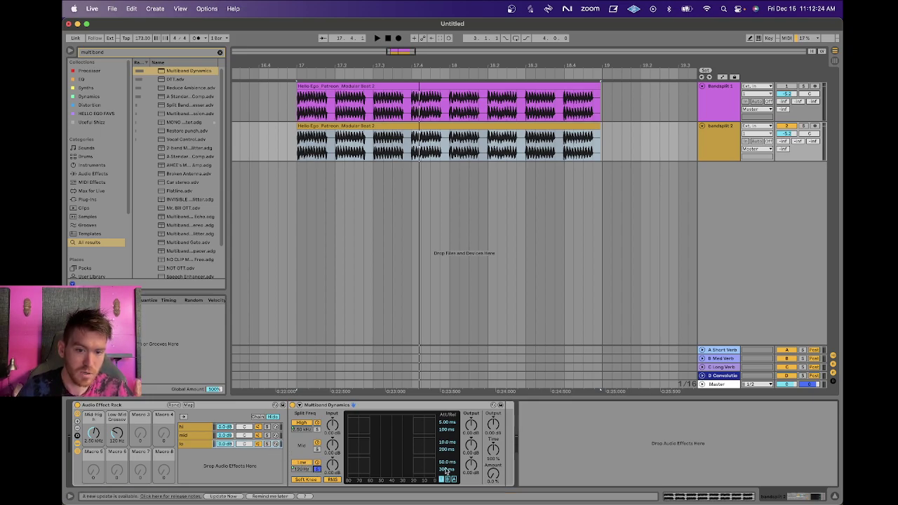
pyautogui.click(200, 436)
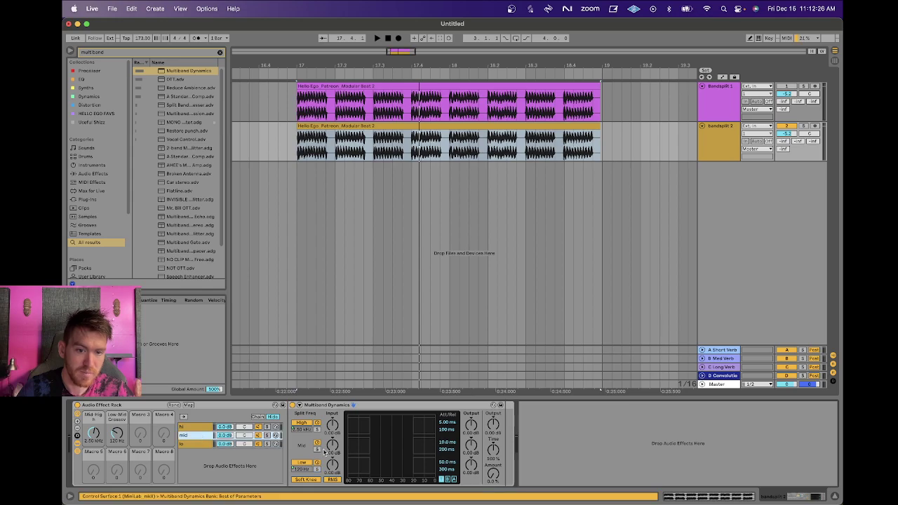
pyautogui.click(317, 450)
pyautogui.click(200, 427)
pyautogui.click(317, 430)
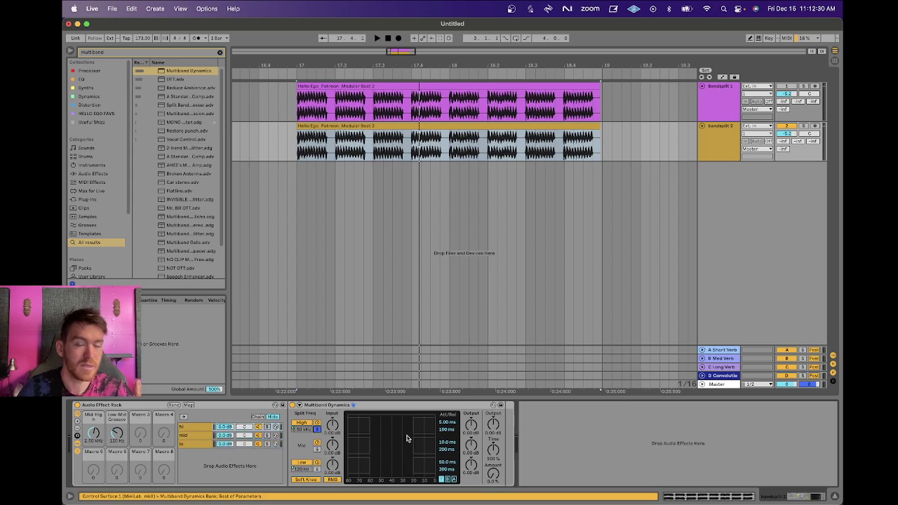
# Play the bandsplit 2 track while soloing the hi chain and the mid chain one after the other.
pyautogui.click(201, 430)
pyautogui.click(268, 427)
pyautogui.press('space')
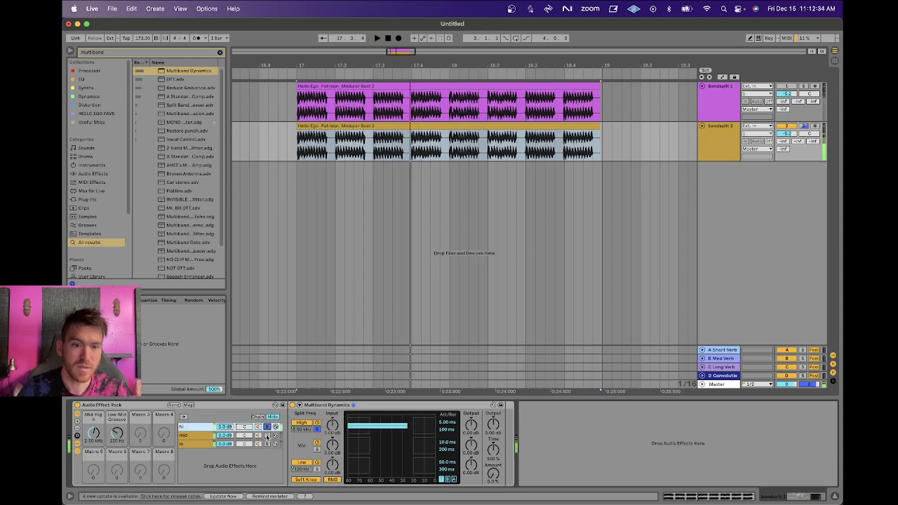
pyautogui.click(267, 435)
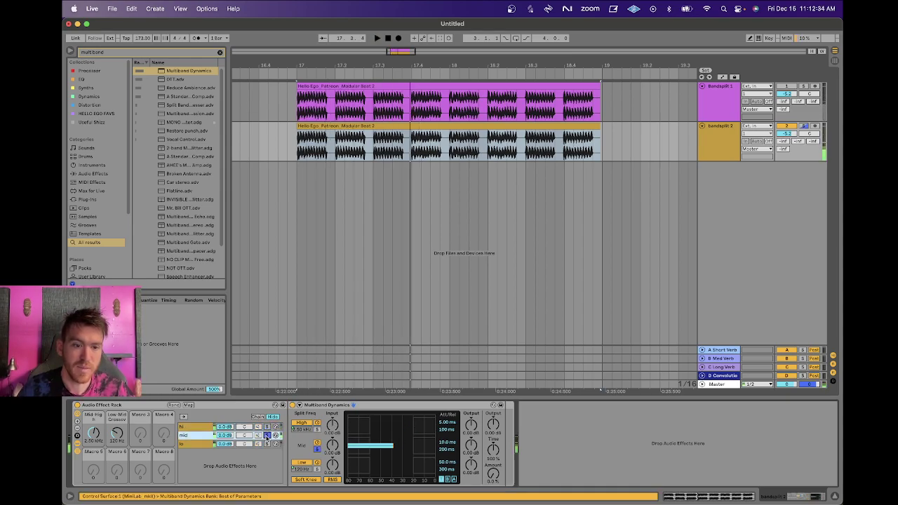
# Find the Spectrum device in the browser and add it after the Audio Effect Rack on bandsplit 2.
pyautogui.click(551, 433)
pyautogui.press('super+f')
pyautogui.write('spec')
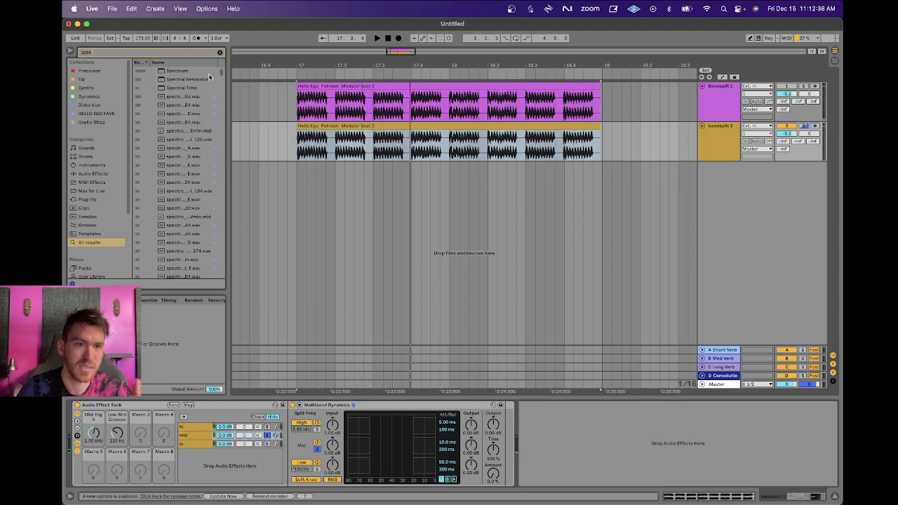
pyautogui.doubleClick(198, 72)
# Solo the hi, mid and lo chains in turn during playback, viewing each band in Spectrum, and unsolo lo.
pyautogui.click(267, 427)
pyautogui.press('space')
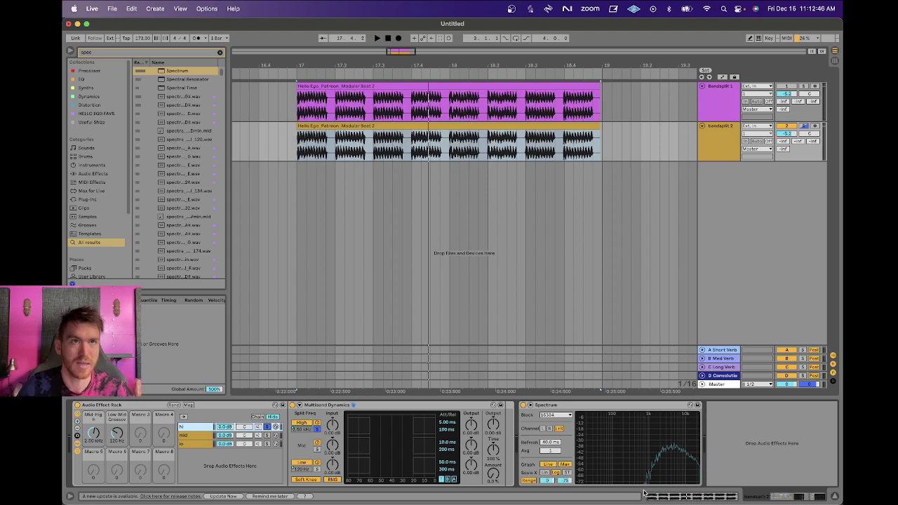
pyautogui.press('space')
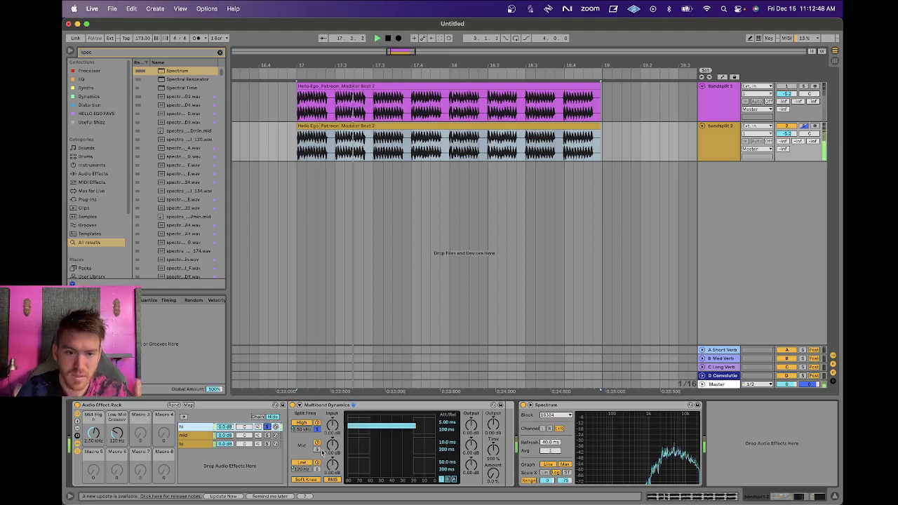
pyautogui.click(266, 435)
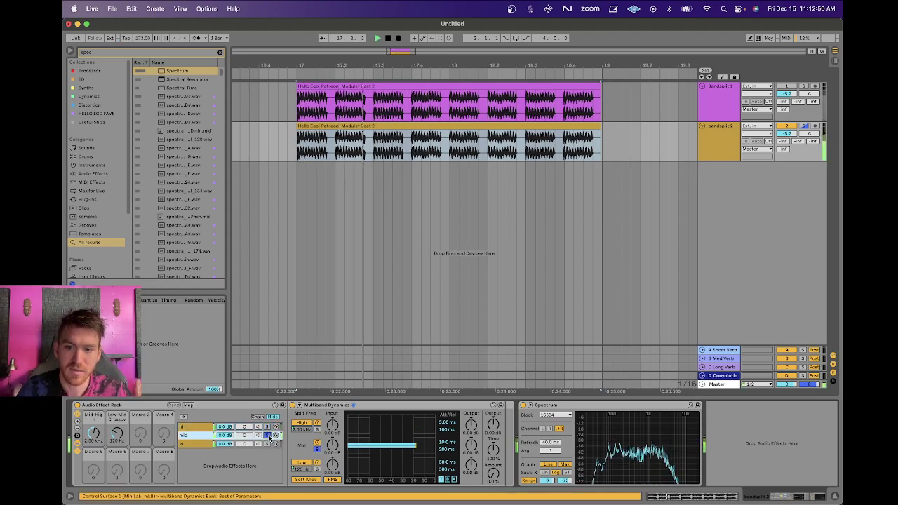
pyautogui.click(267, 443)
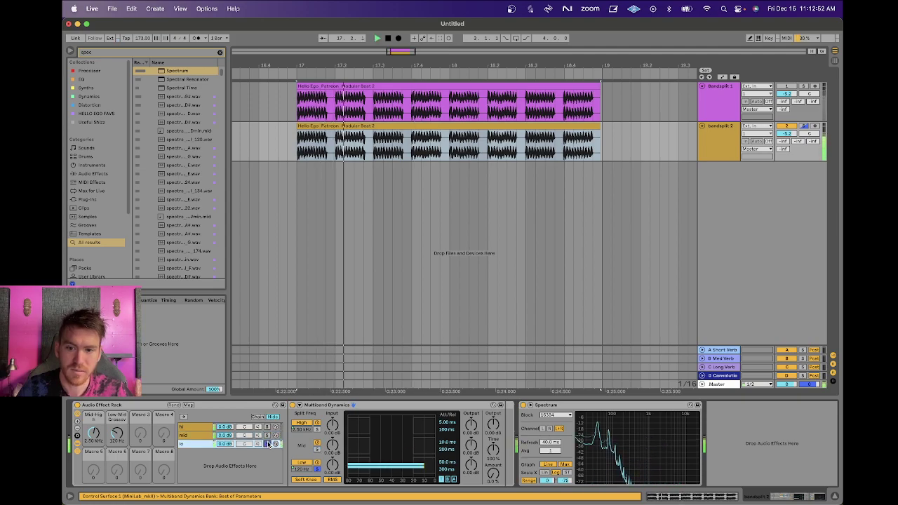
pyautogui.click(267, 443)
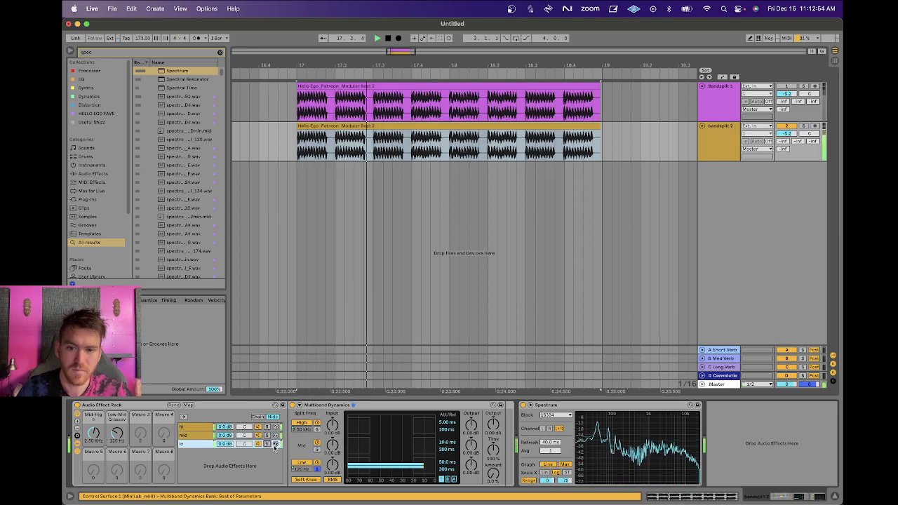
# Add Chorus-Ensemble after Multiband Dynamics in the hi chain and play it back.
pyautogui.click(202, 437)
pyautogui.click(195, 429)
pyautogui.press('super+f')
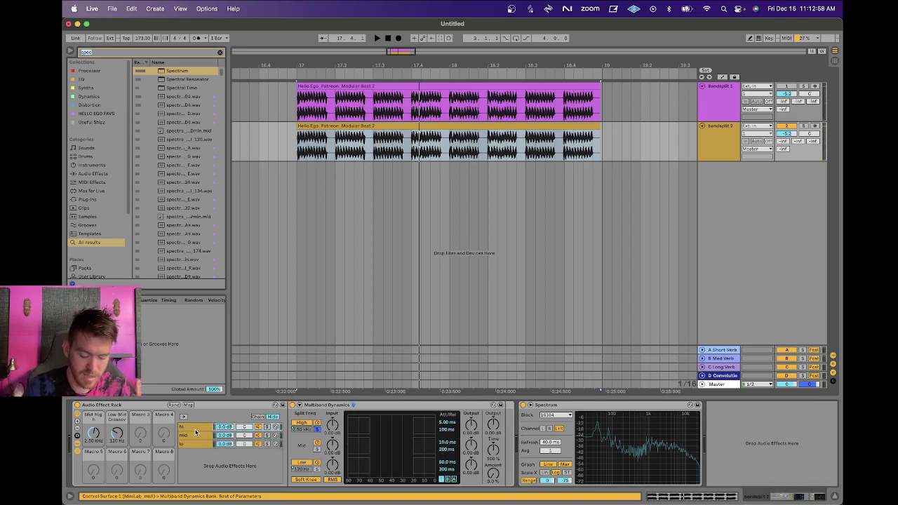
pyautogui.write('chorus')
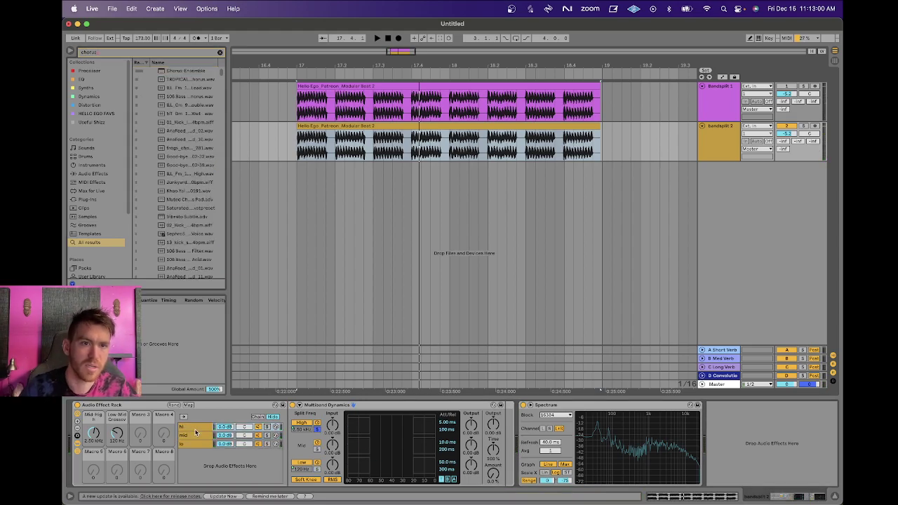
pyautogui.moveTo(173, 73); pyautogui.dragTo(195, 427)
pyautogui.press('space')
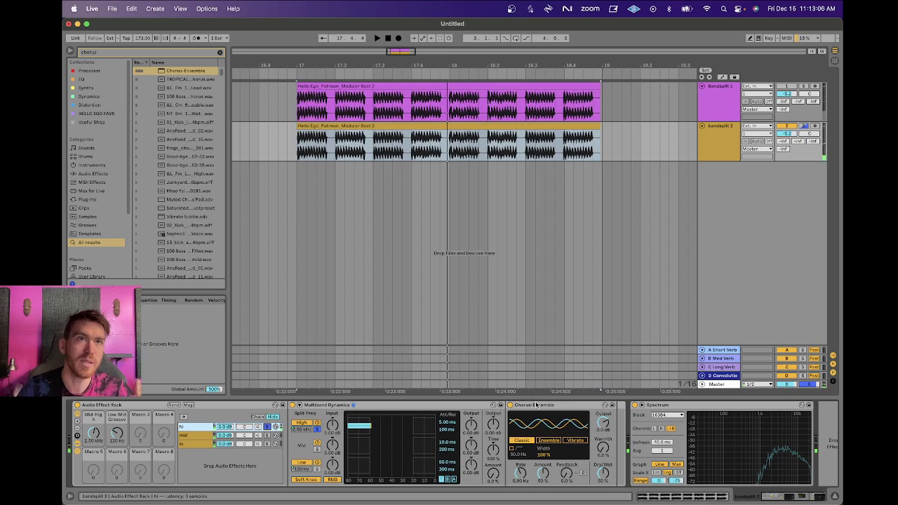
# Move Chorus-Ensemble in front of Multiband Dynamics in the hi chain and delete it.
pyautogui.moveTo(535, 405); pyautogui.dragTo(330, 412)
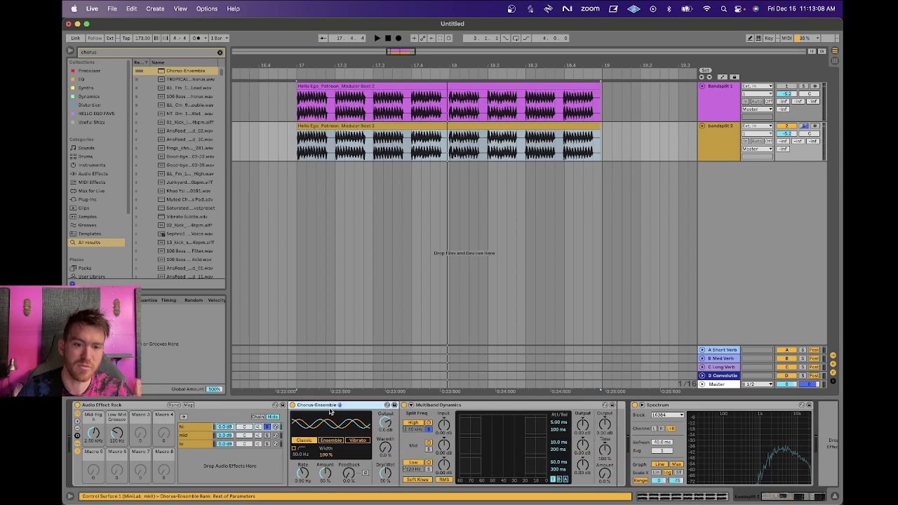
pyautogui.click(463, 411)
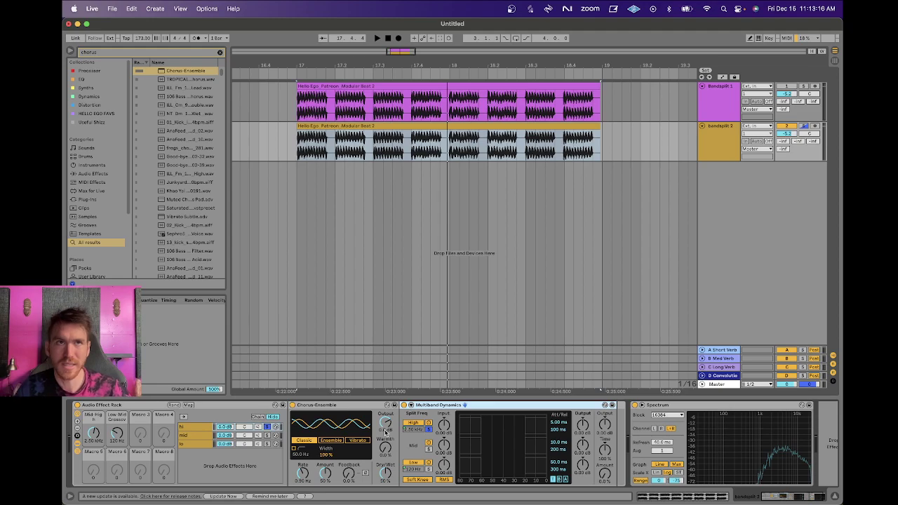
pyautogui.click(361, 406)
pyautogui.press('Delete')
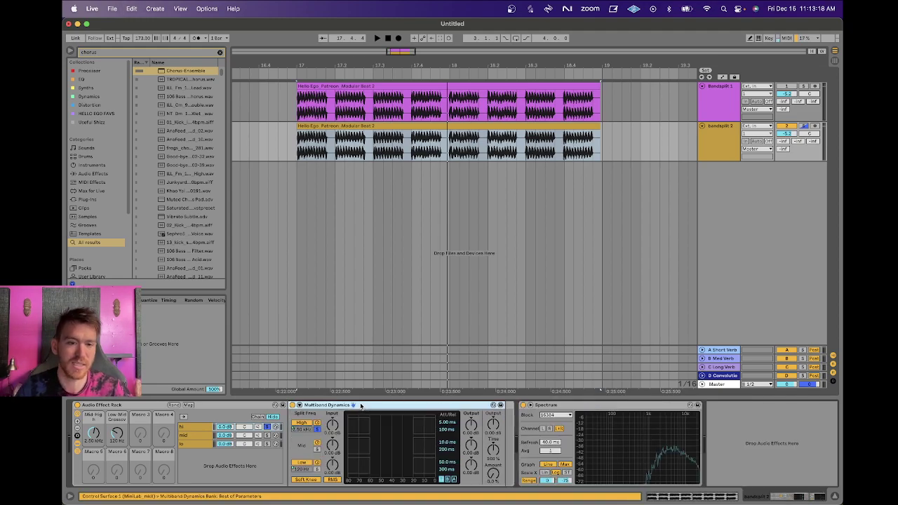
# Insert Saturator before Multiband Dynamics in the hi chain and raise its Drive to about 10.3 dB.
pyautogui.press('super+f')
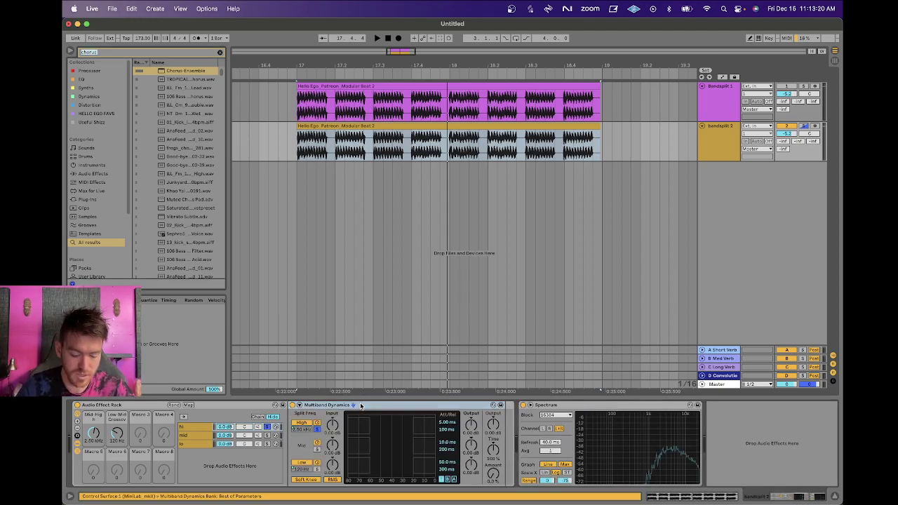
pyautogui.write('sat')
pyautogui.moveTo(174, 73); pyautogui.dragTo(299, 417)
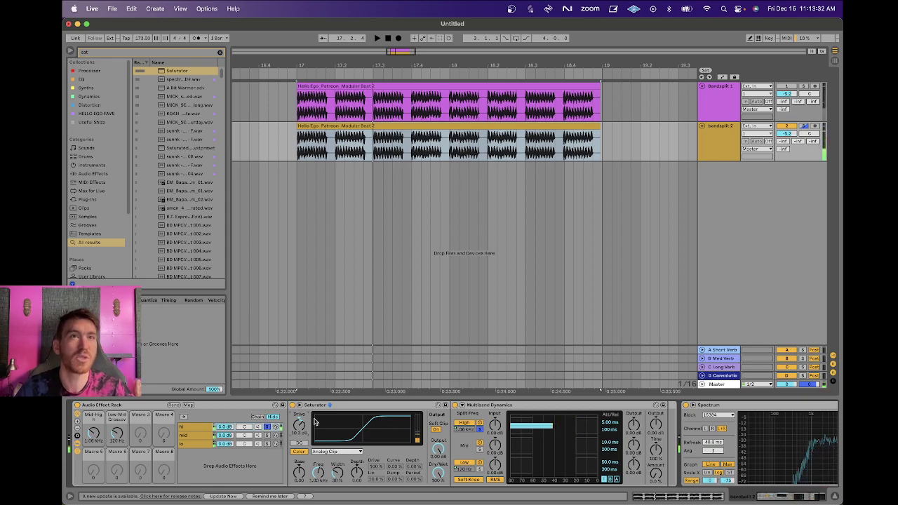
# Bypass Saturator and re-enable it during playback to compare the hi band with and without saturation.
pyautogui.click(292, 404)
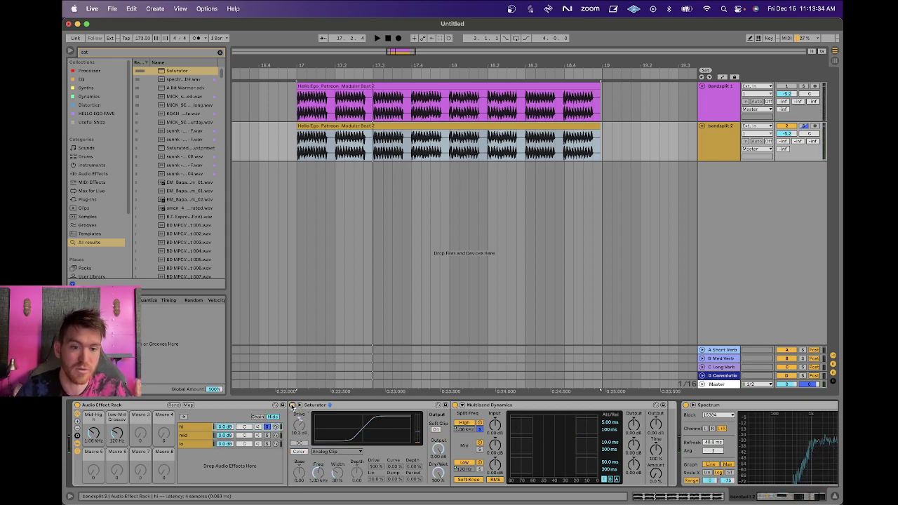
pyautogui.press('space')
pyautogui.click(293, 405)
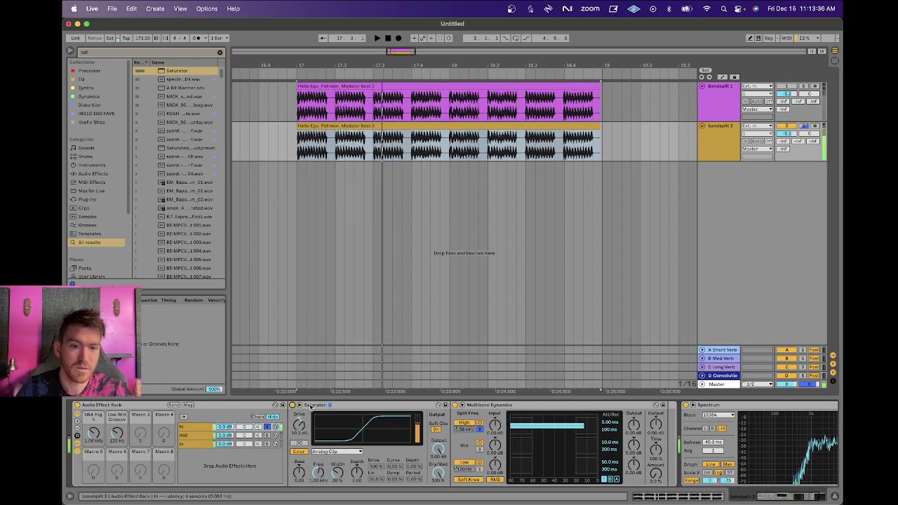
pyautogui.click(310, 407)
pyautogui.press('space')
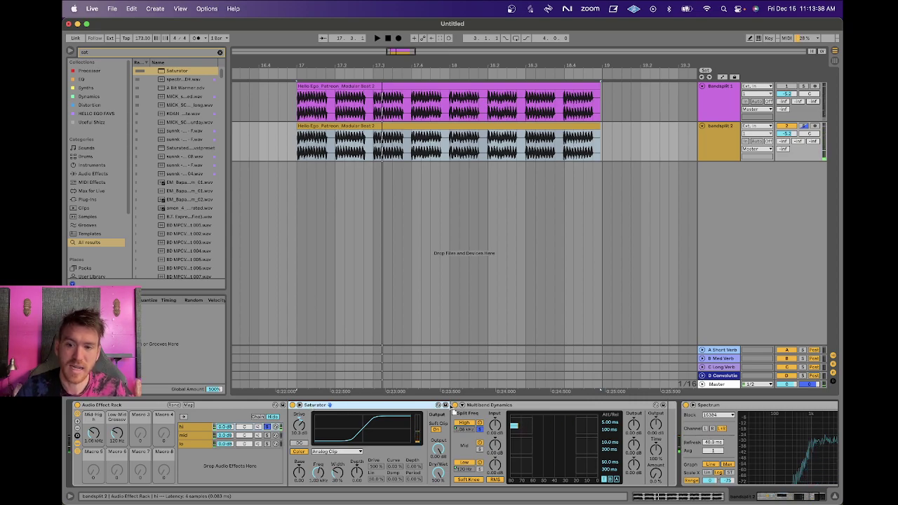
# Move Saturator after Multiband Dynamics in the hi chain and play it back to examine the spectrum.
pyautogui.moveTo(330, 405); pyautogui.dragTo(597, 409)
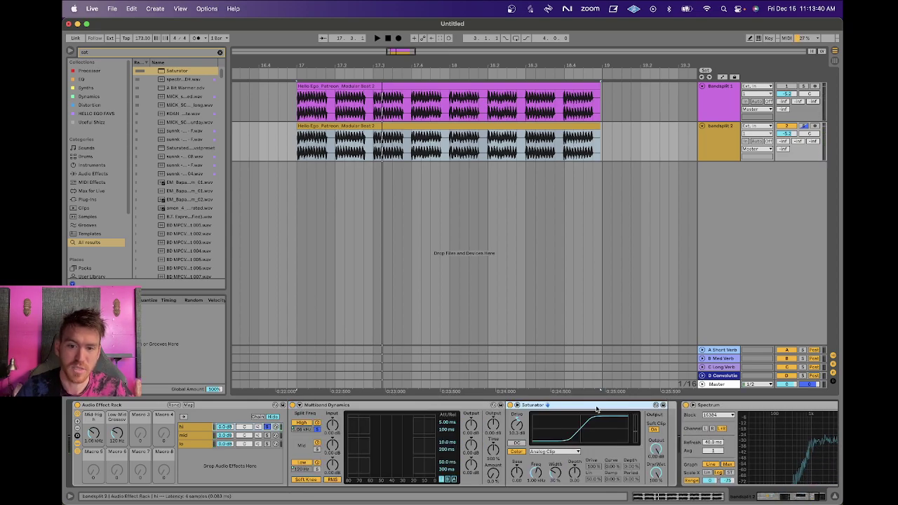
pyautogui.press('space')
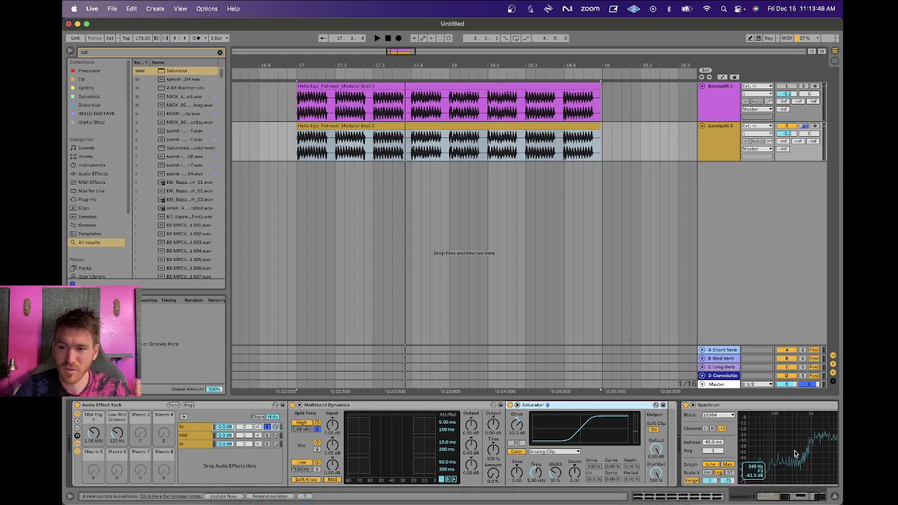
pyautogui.hscroll(2, 776, 468)
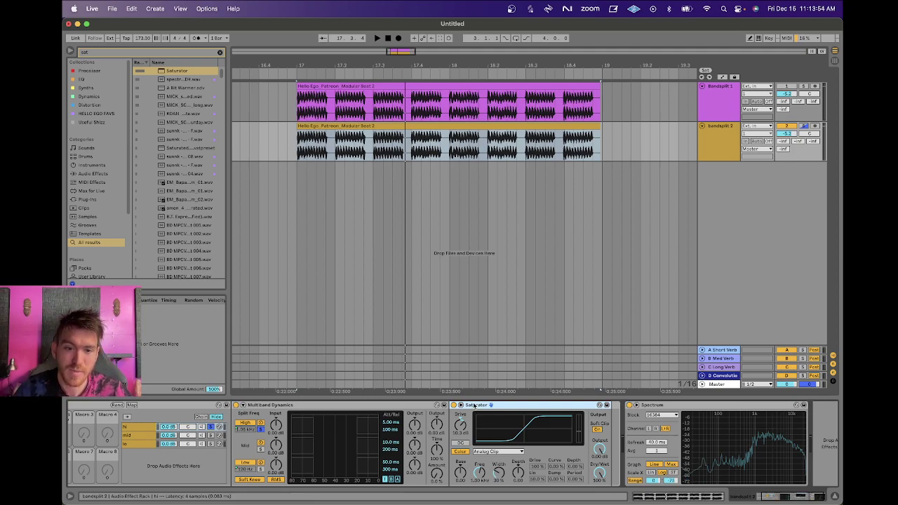
pyautogui.click(341, 406)
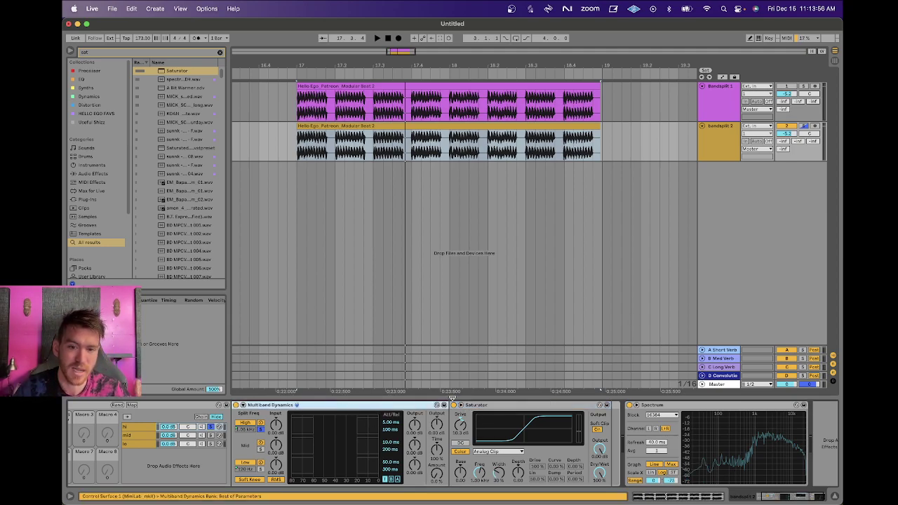
pyautogui.click(475, 407)
pyautogui.click(408, 405)
pyautogui.click(481, 405)
pyautogui.click(387, 405)
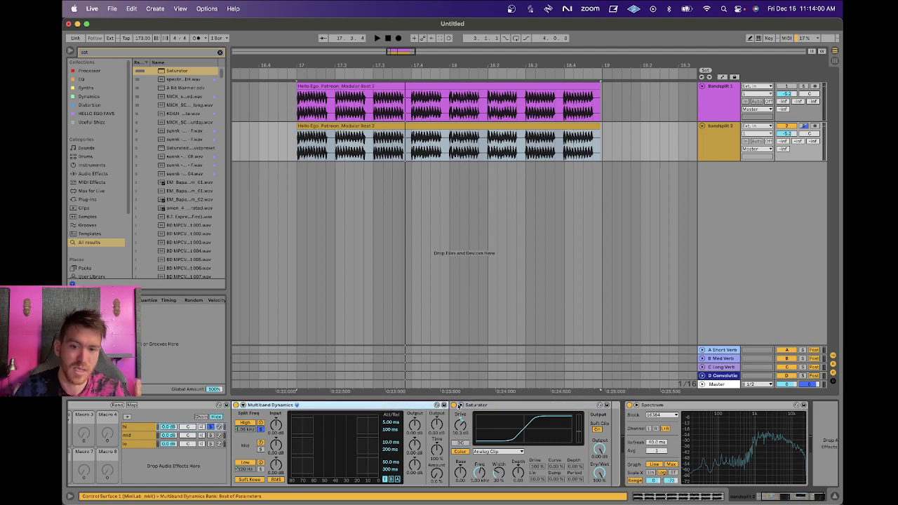
pyautogui.click(475, 404)
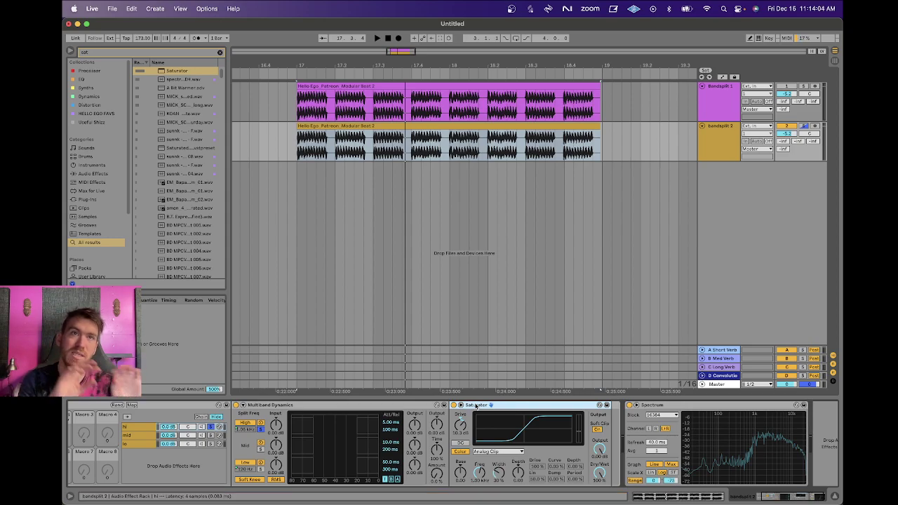
# Move Saturator back in front of Multiband Dynamics and unsolo the hi chain.
pyautogui.moveTo(475, 406); pyautogui.dragTo(291, 408)
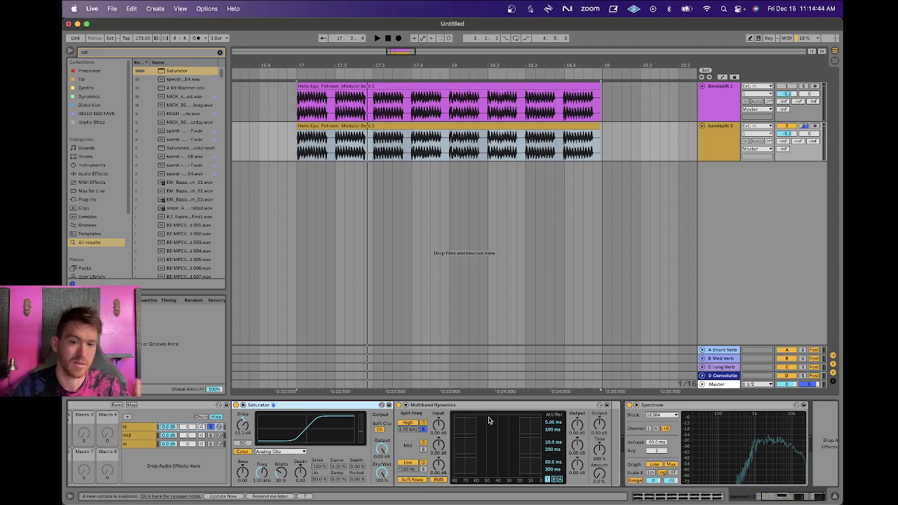
pyautogui.click(448, 406)
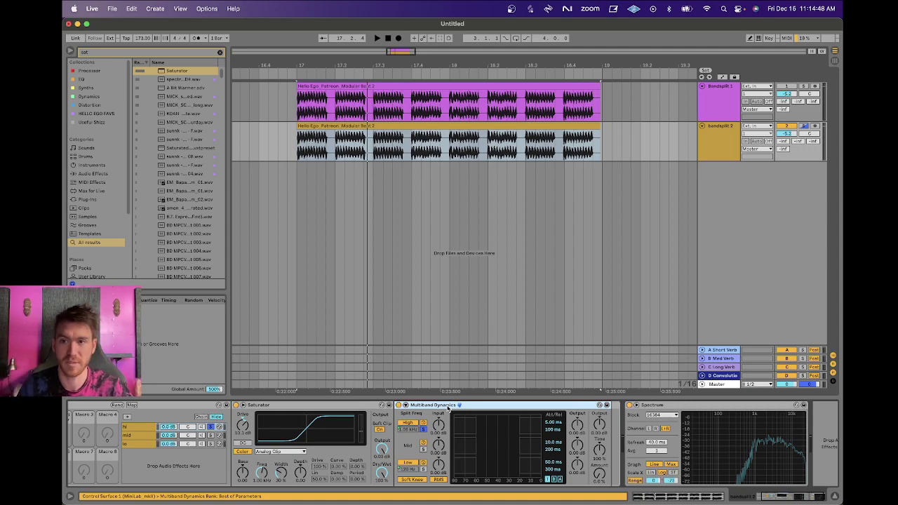
pyautogui.click(363, 407)
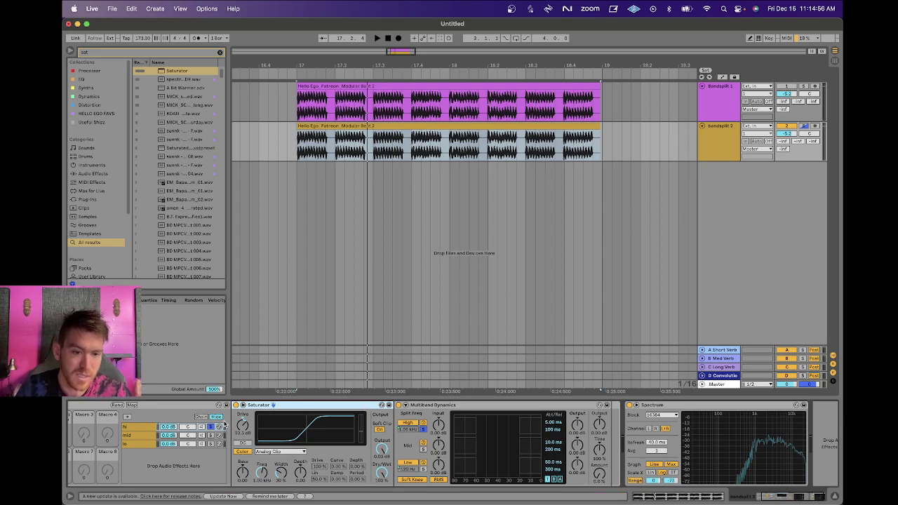
pyautogui.click(210, 426)
pyautogui.hscroll(-2, 147, 428)
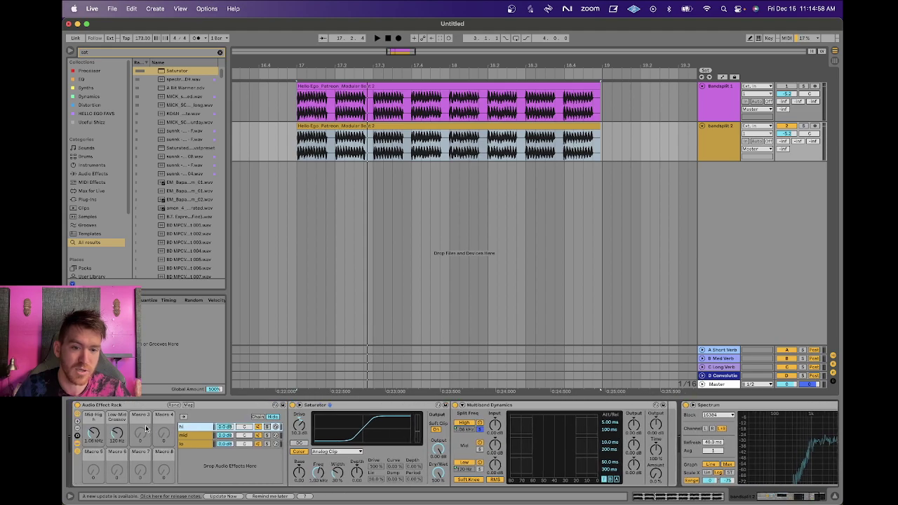
# Prefix the track names with their band counts: 3 bandsplit 2 for the second track, 2 Bandsplit 1 for the first.
pyautogui.click(721, 151)
pyautogui.press('super+r')
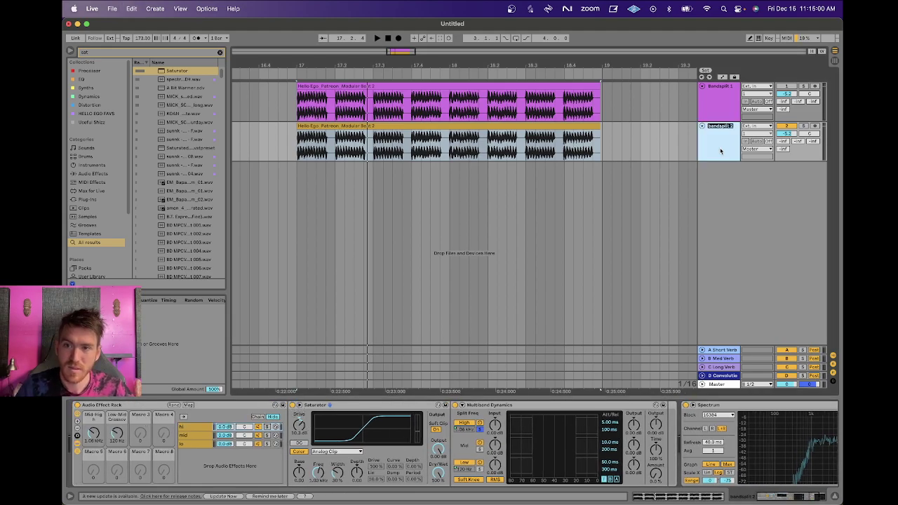
pyautogui.press('Left')
pyautogui.write('3')
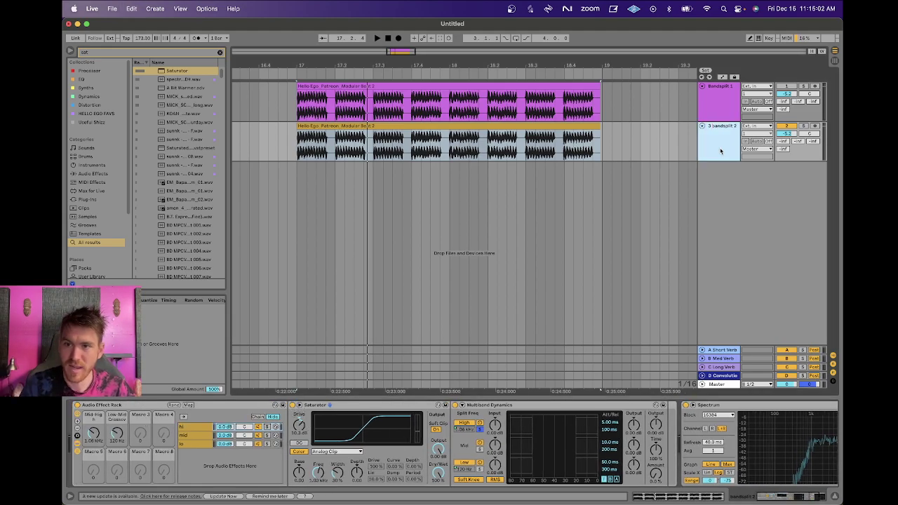
pyautogui.click(718, 99)
pyautogui.press('super+r')
pyautogui.press('Left')
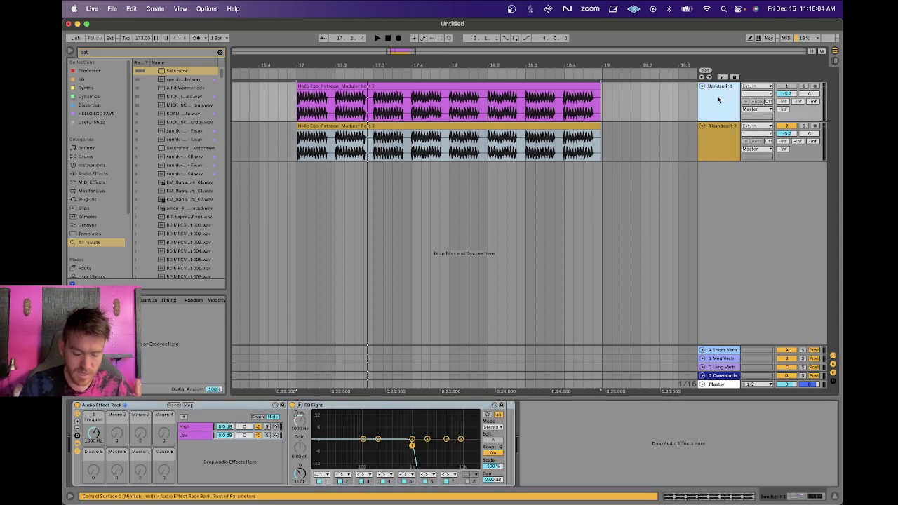
pyautogui.write('2')
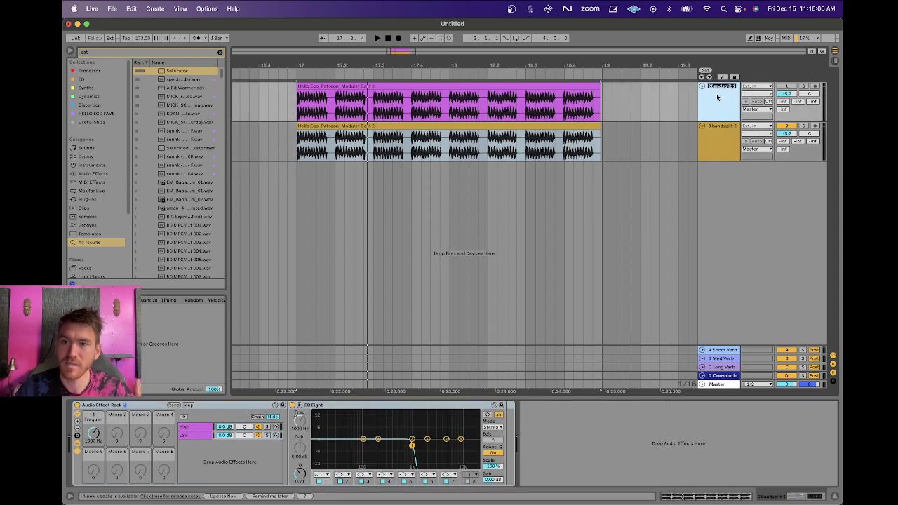
# Duplicate the "3 bandsplit 2" track and rename the copy "2 bandsplit 3".
pyautogui.click(735, 145)
pyautogui.press('super+d')
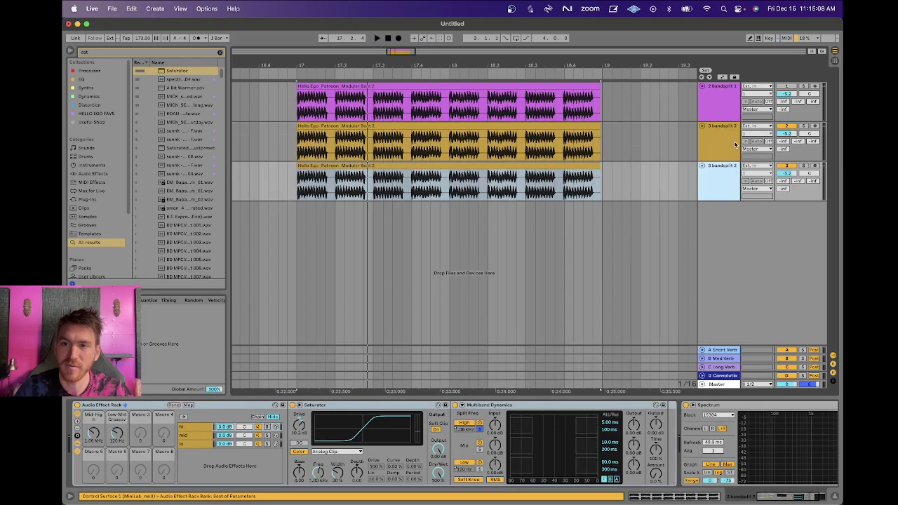
pyautogui.press('super+r')
pyautogui.press('Left')
pyautogui.press('Right')
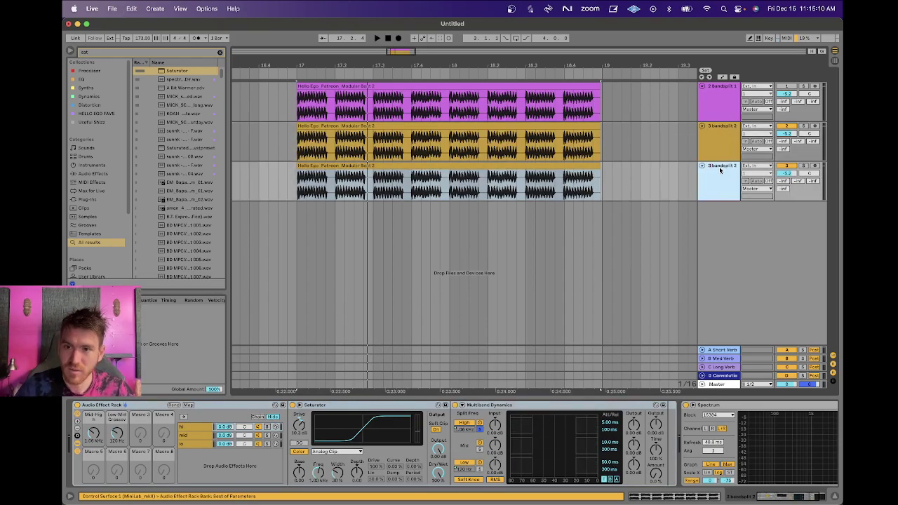
pyautogui.moveTo(735, 166); pyautogui.dragTo(739, 205)
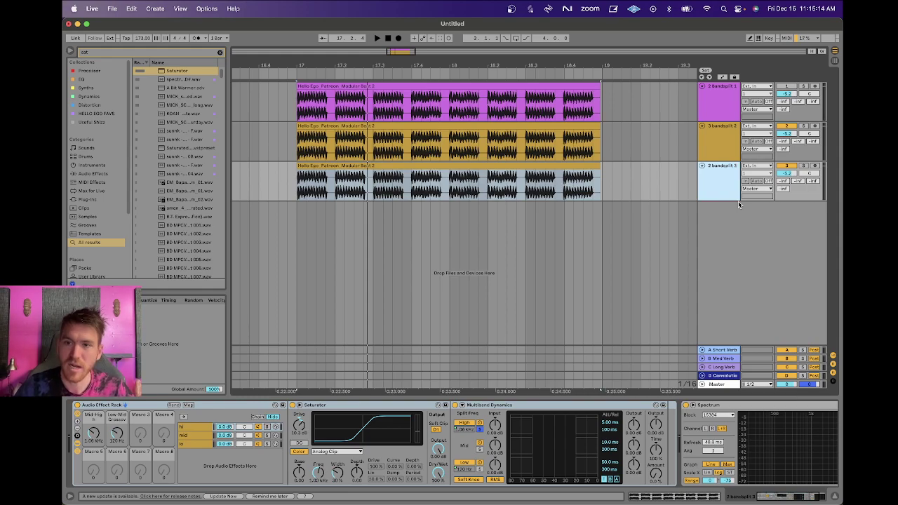
# Colour the "2 bandsplit 3" track blue and apply the track colour to its clip.
pyautogui.rightClick(731, 196)
pyautogui.click(692, 339)
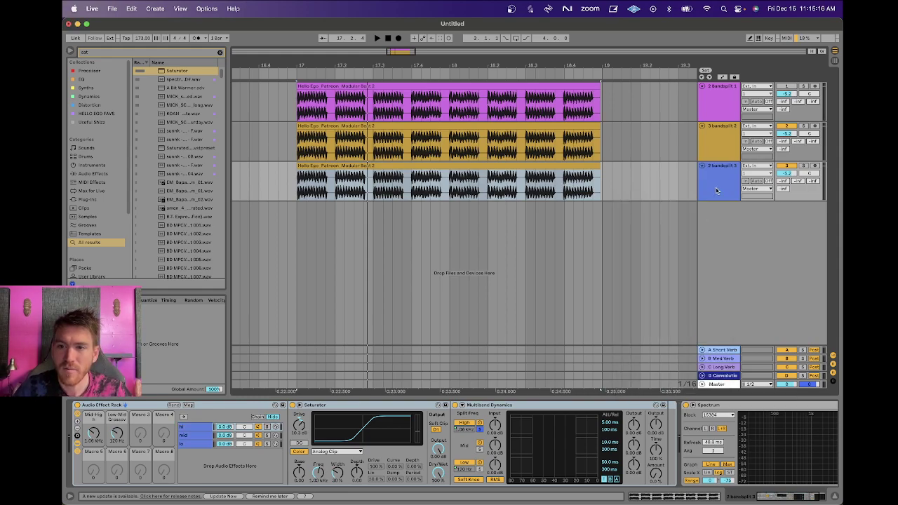
pyautogui.rightClick(716, 174)
pyautogui.click(737, 369)
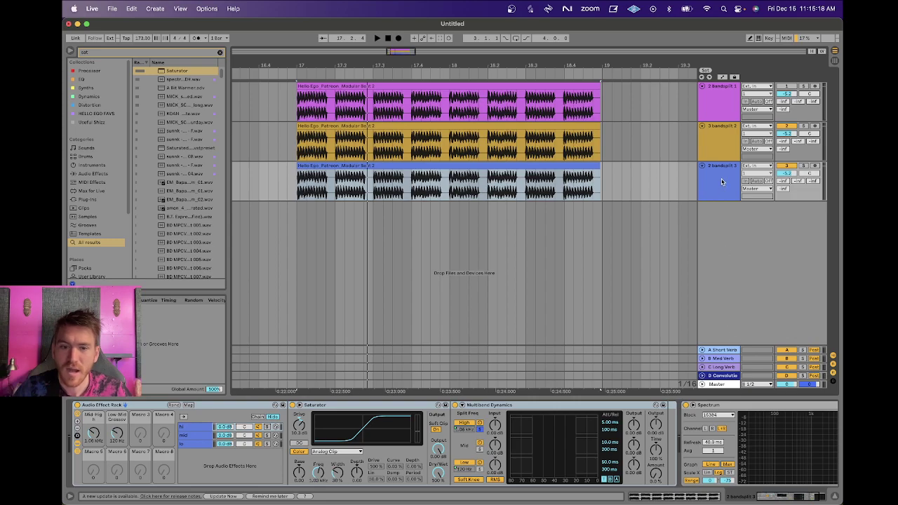
# Delete the Audio Effect Rack from "2 bandsplit 3" and insert a fresh Multiband Dynamics in front of Spectrum.
pyautogui.click(134, 406)
pyautogui.press('Delete')
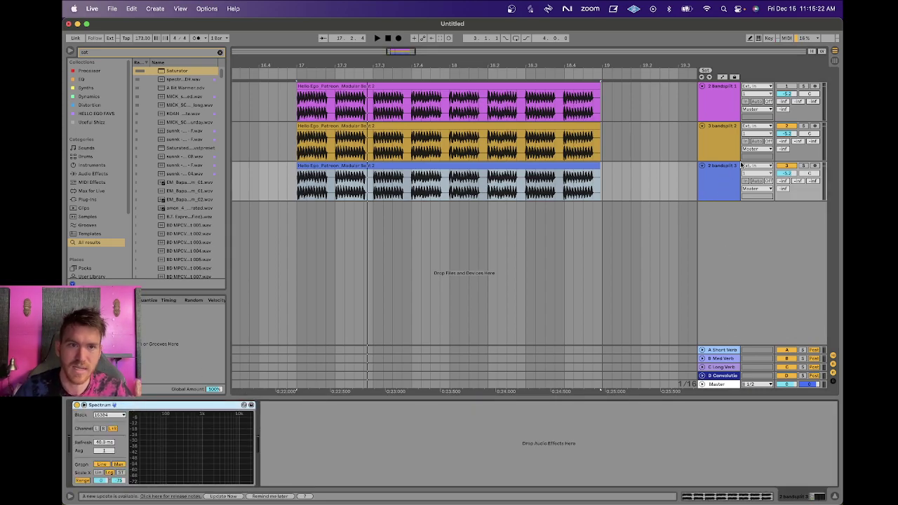
pyautogui.click(718, 176)
pyautogui.press('super+f')
pyautogui.write('multi')
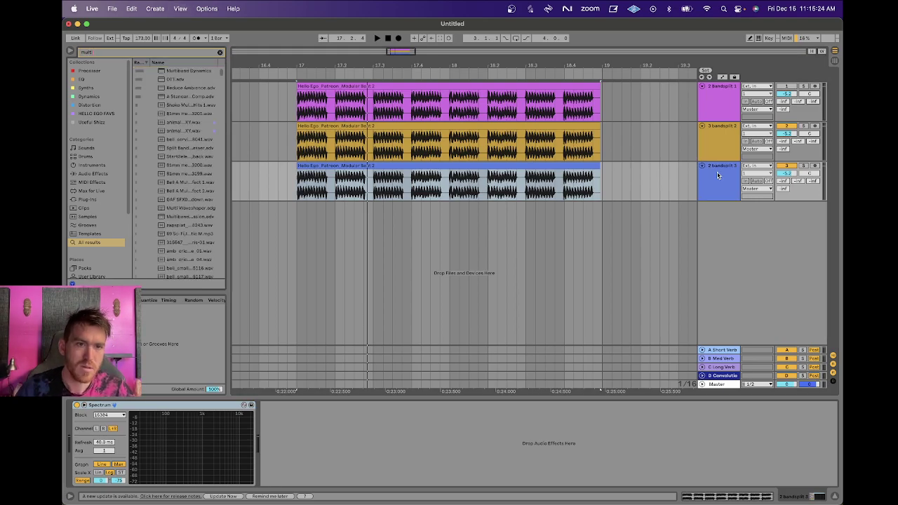
pyautogui.moveTo(180, 74); pyautogui.dragTo(93, 470)
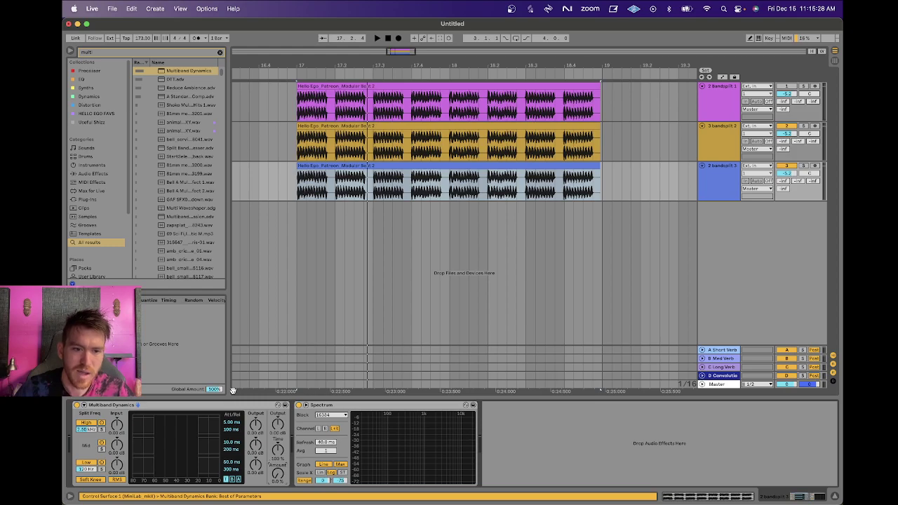
# Group Multiband Dynamics into an Audio Effect Rack and show its chain list.
pyautogui.click(232, 406)
pyautogui.press('super+g')
pyautogui.click(77, 437)
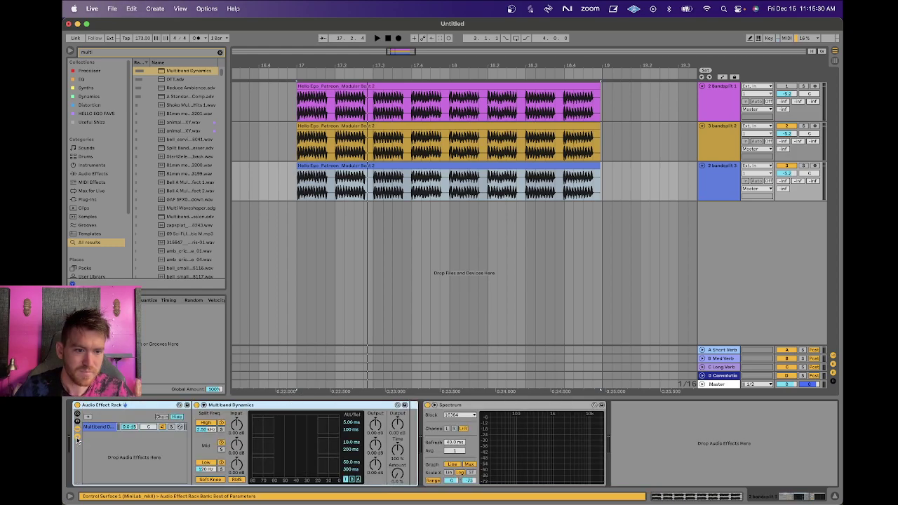
# Duplicate the rack's Multiband Dynamics chain, name the first chain "hi" and delete the second one.
pyautogui.click(100, 429)
pyautogui.press('super+d')
pyautogui.press('super+r')
pyautogui.write('hi')
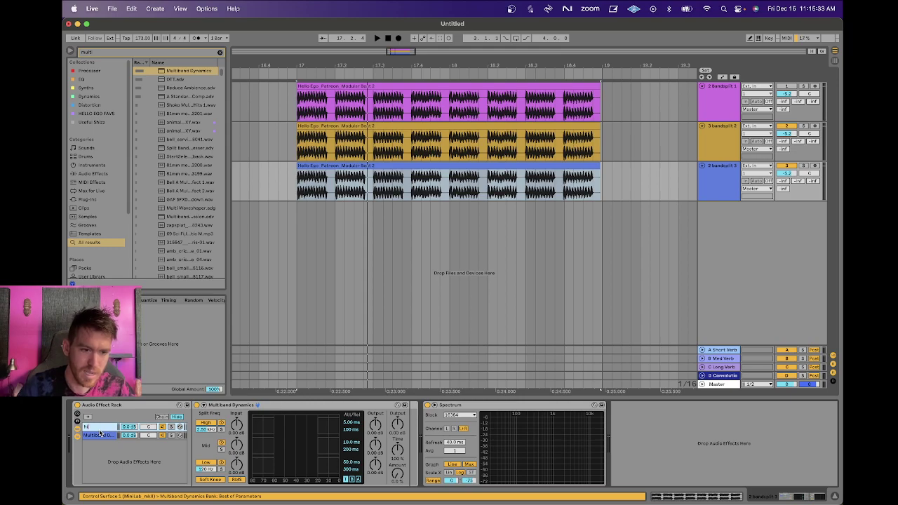
pyautogui.press('Tab')
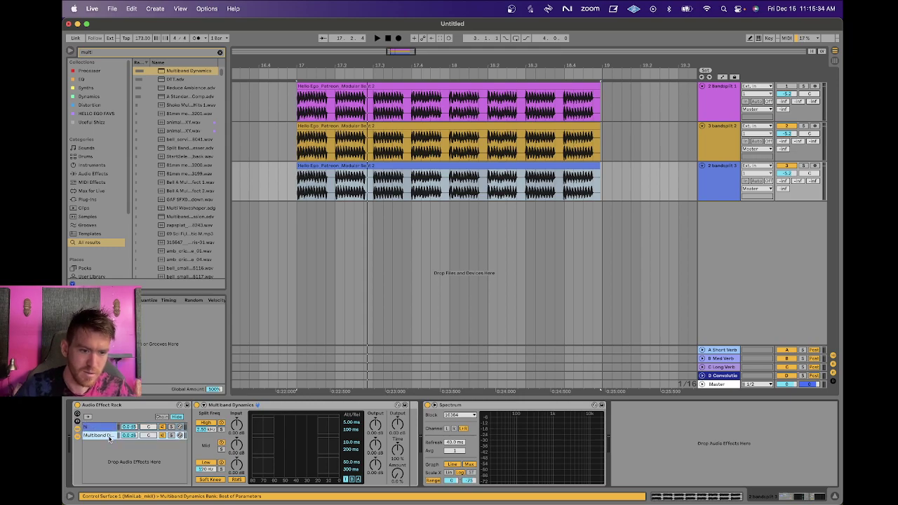
pyautogui.press('Return')
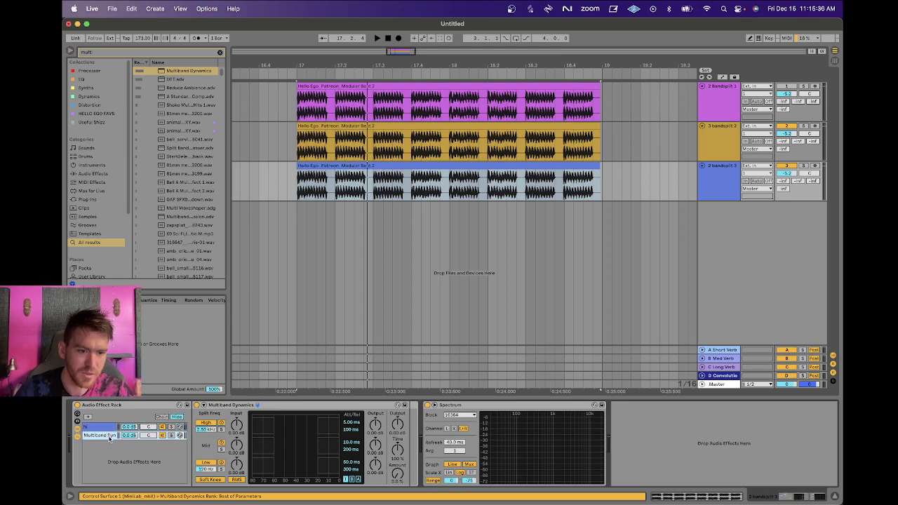
pyautogui.press('BackSpace')
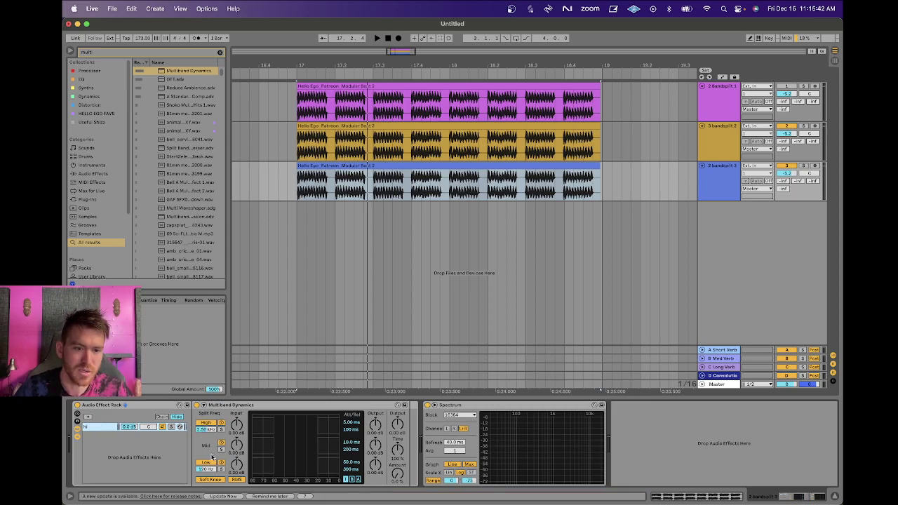
# Turn off the High band in the hi chain's Multiband Dynamics and map the low-mid crossover frequency to Macro 1.
pyautogui.click(206, 423)
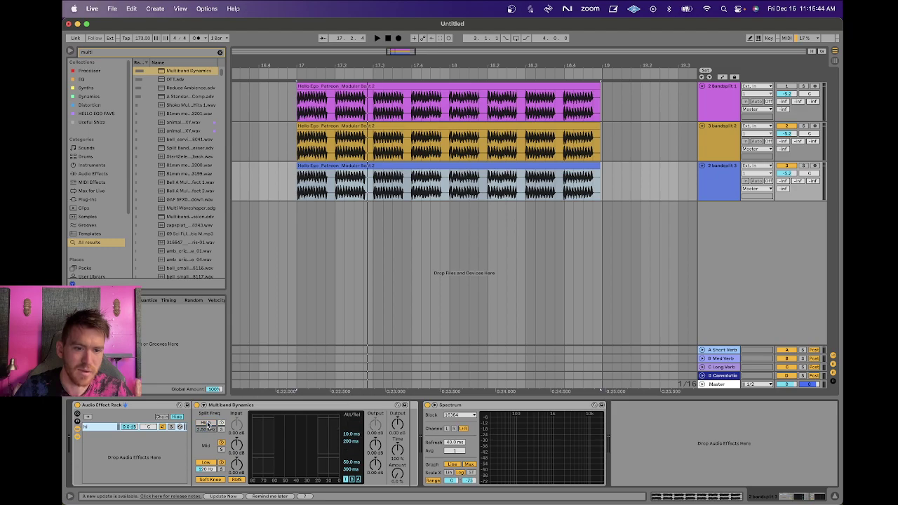
pyautogui.rightClick(208, 470)
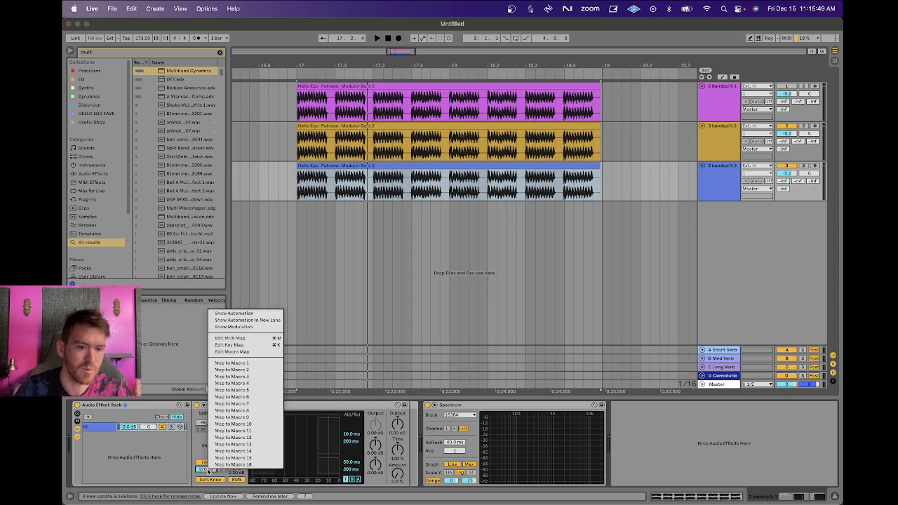
pyautogui.click(240, 363)
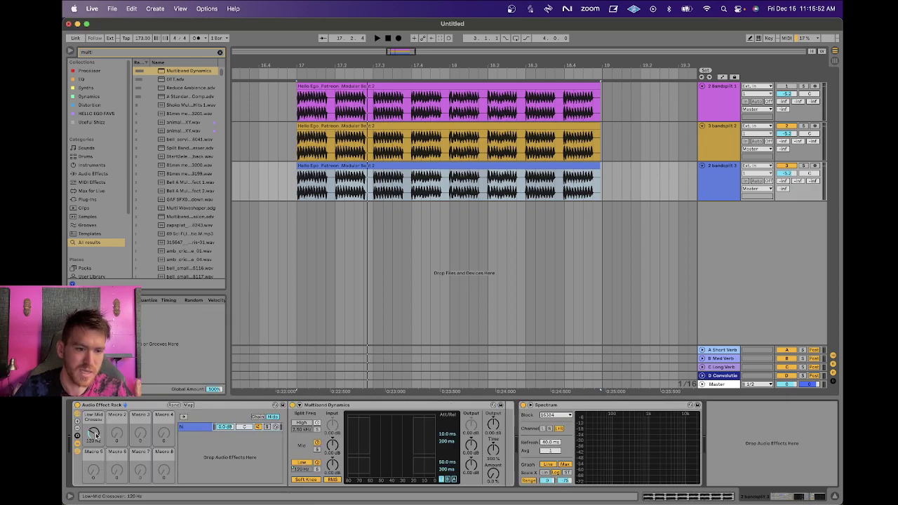
# Duplicate the hi chain and name the copy "lo".
pyautogui.click(185, 429)
pyautogui.press('super+d')
pyautogui.press('super+r')
pyautogui.write('lo')
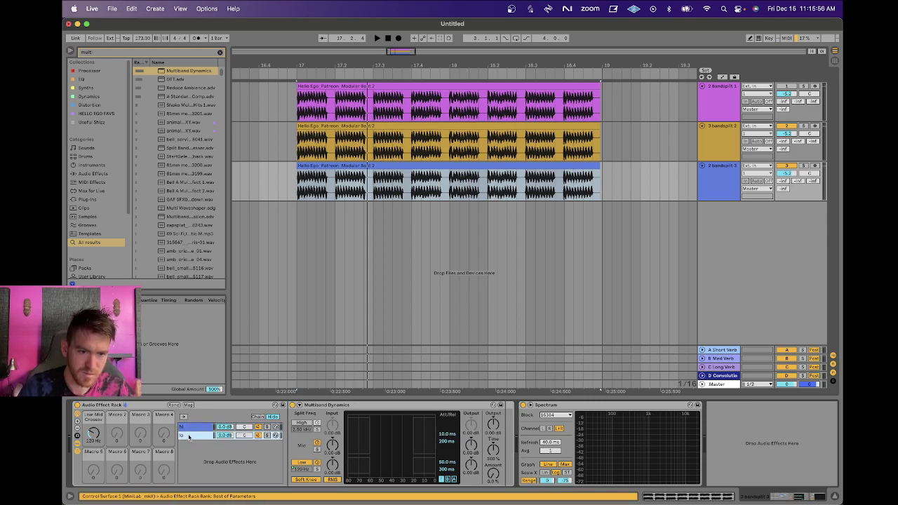
pyautogui.press('Return')
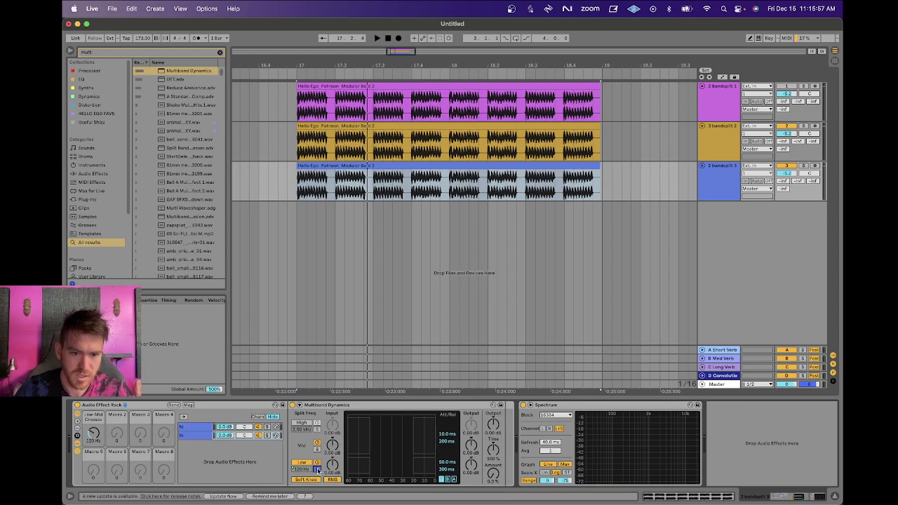
# Have Multiband Dynamics solo the Low band in the lo chain and the Mid band in the hi chain, checking both chains.
pyautogui.click(199, 426)
pyautogui.click(317, 449)
pyautogui.click(197, 429)
pyautogui.click(194, 438)
pyautogui.click(194, 429)
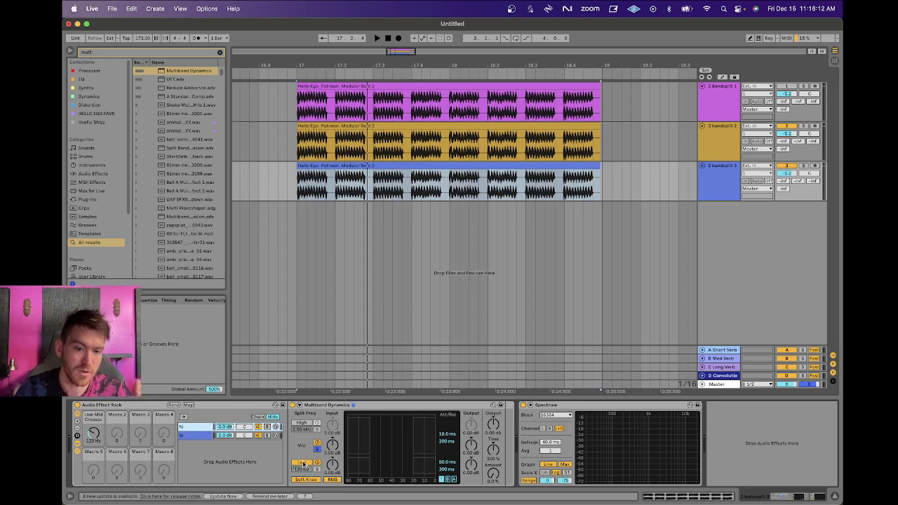
# Set the "1 Frequency" macro on "2 bandsplit 1" to about 120 Hz, compare its chains and return to "2 bandsplit 3".
pyautogui.click(706, 98)
pyautogui.moveTo(93, 433); pyautogui.dragTo(92, 436)
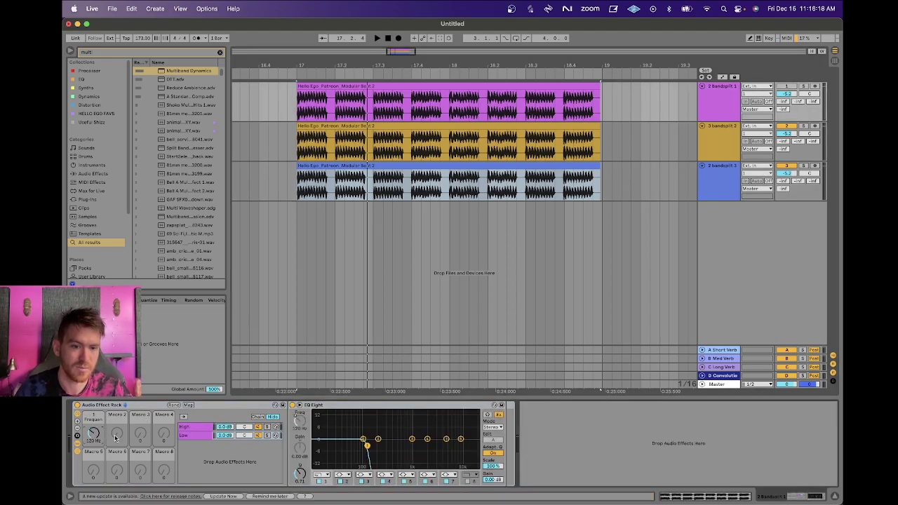
pyautogui.click(195, 429)
pyautogui.click(195, 436)
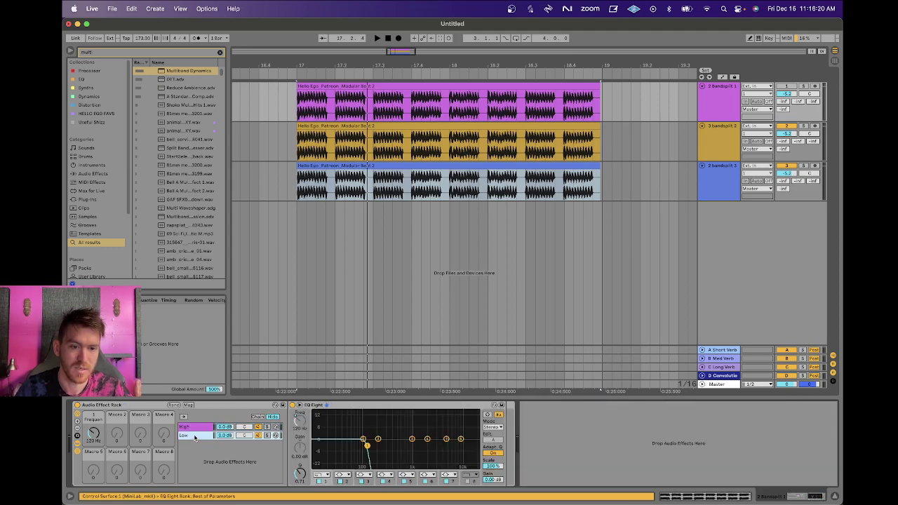
pyautogui.click(700, 172)
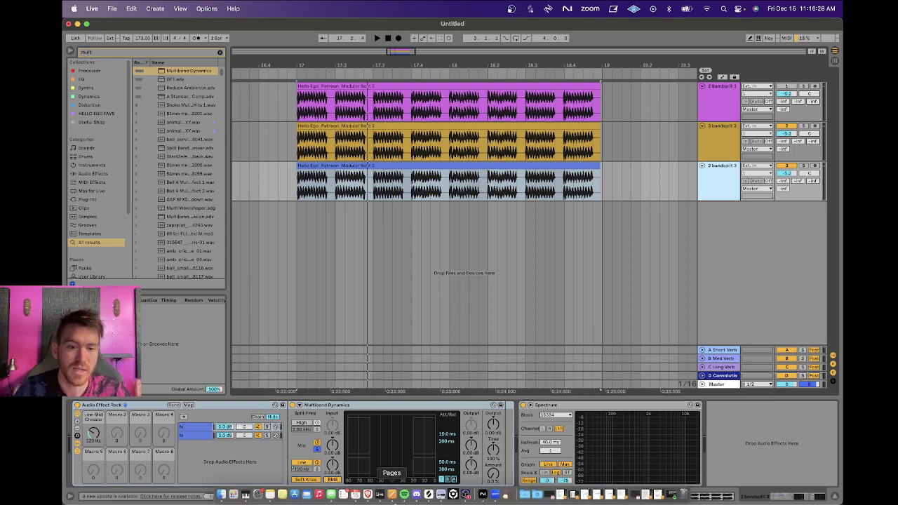
# Switch to the Brave browser and look through the paid membership tiers on the Hello Ego Patreon page.
pyautogui.click(367, 496)
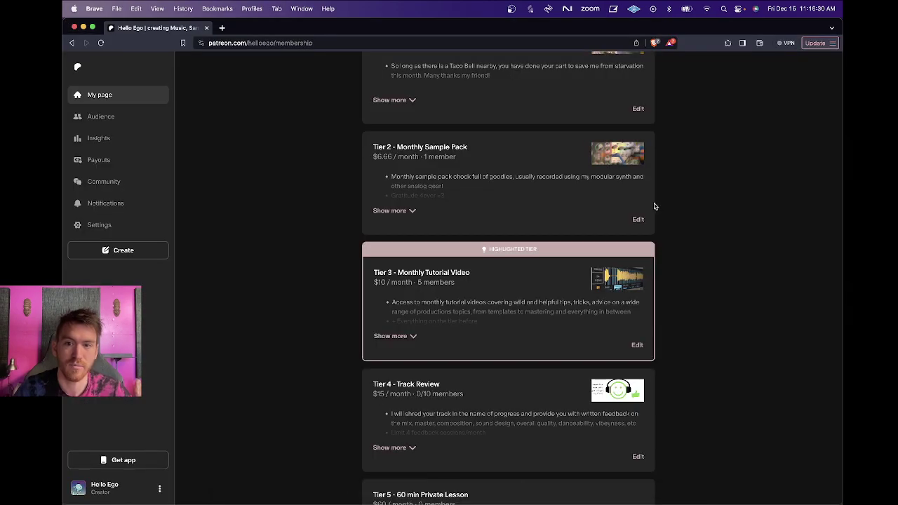
pyautogui.scroll(5, 652, 203)
pyautogui.scroll(-1, 658, 206)
pyautogui.scroll(5, 657, 206)
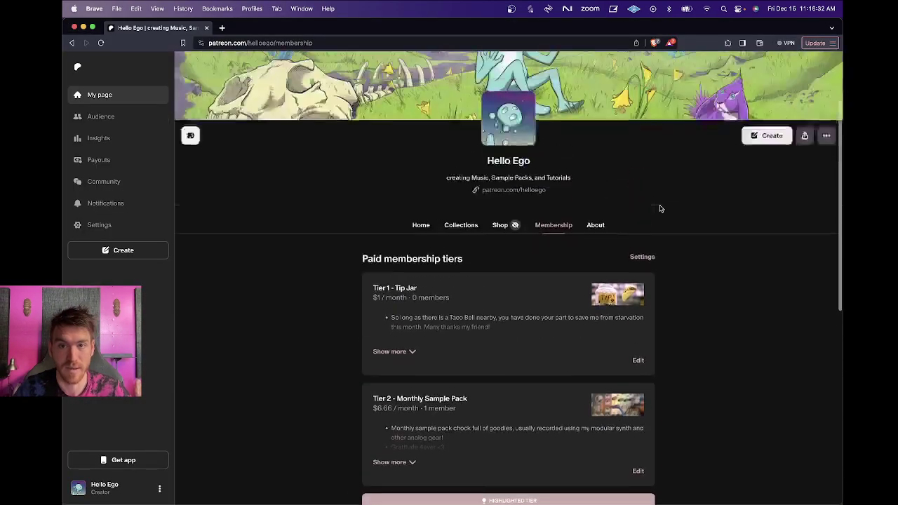
pyautogui.scroll(-2, 554, 239)
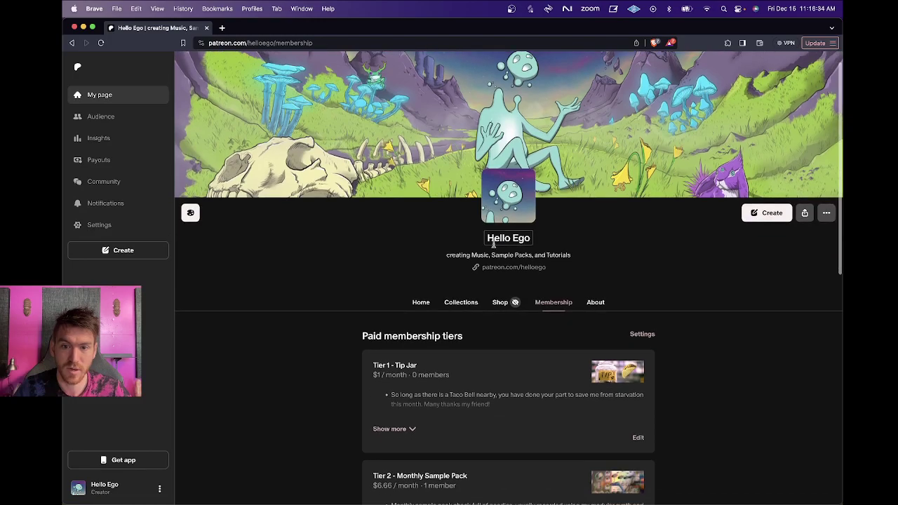
pyautogui.scroll(-3, 606, 235)
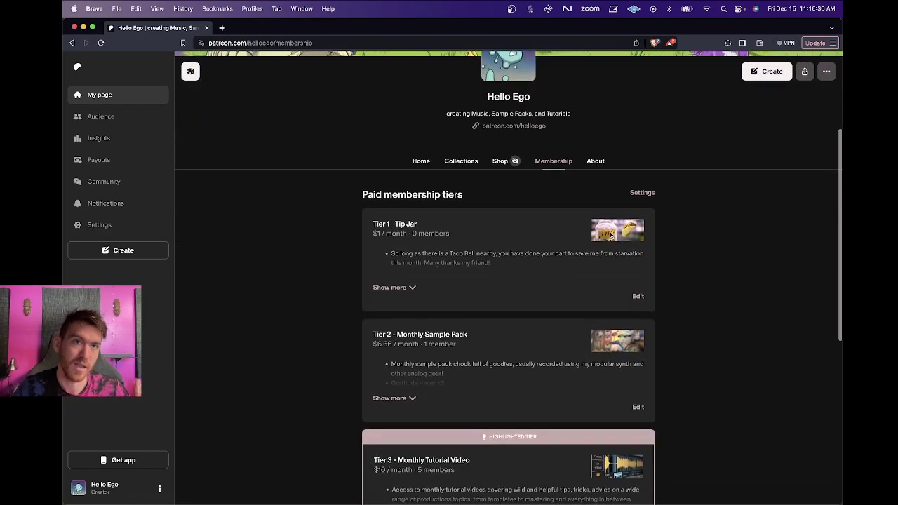
pyautogui.scroll(-1, 611, 235)
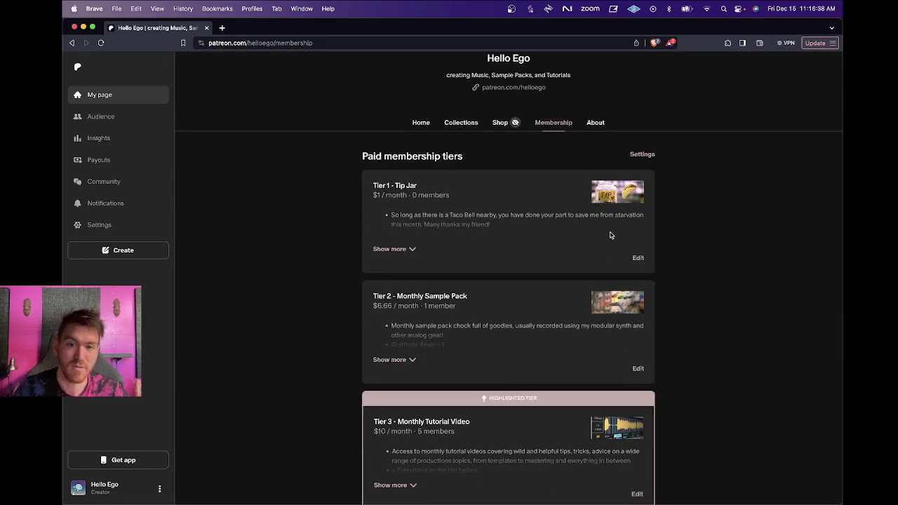
pyautogui.scroll(-8, 611, 253)
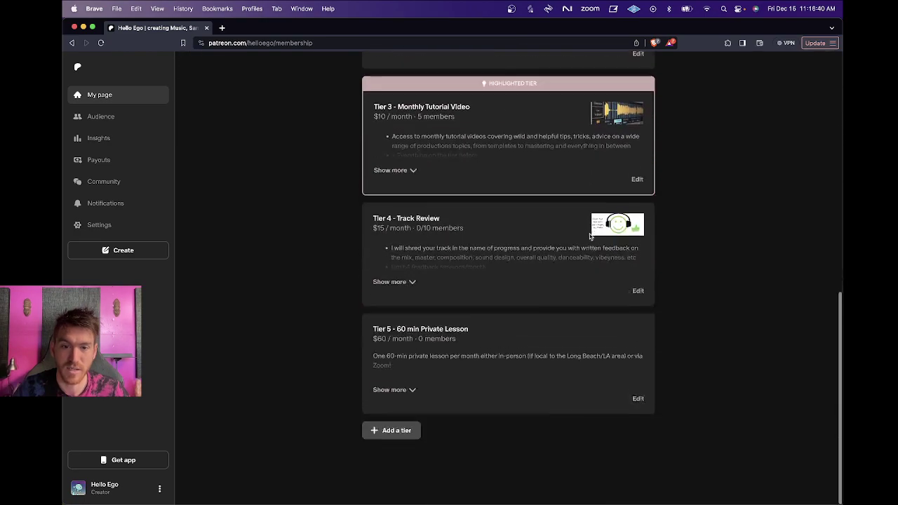
pyautogui.scroll(8, 640, 283)
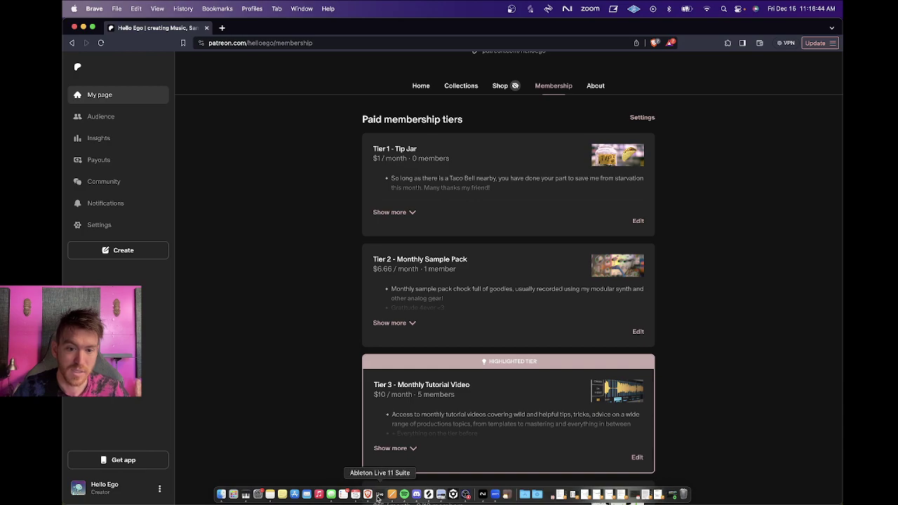
# Switch back to Ableton Live and select the clips on all three bandsplit tracks from bar 17.
pyautogui.click(330, 495)
pyautogui.moveTo(295, 93)
pyautogui.mouseDown()
pyautogui.moveTo(511, 144)
pyautogui.moveTo(644, 160)
pyautogui.mouseUp()
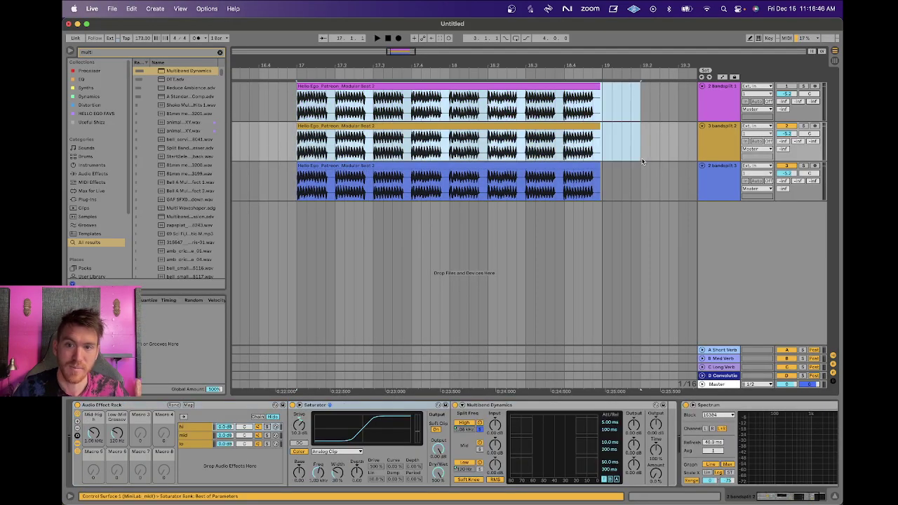
pyautogui.click(603, 100)
pyautogui.moveTo(603, 100); pyautogui.dragTo(608, 228)
pyautogui.click(297, 176)
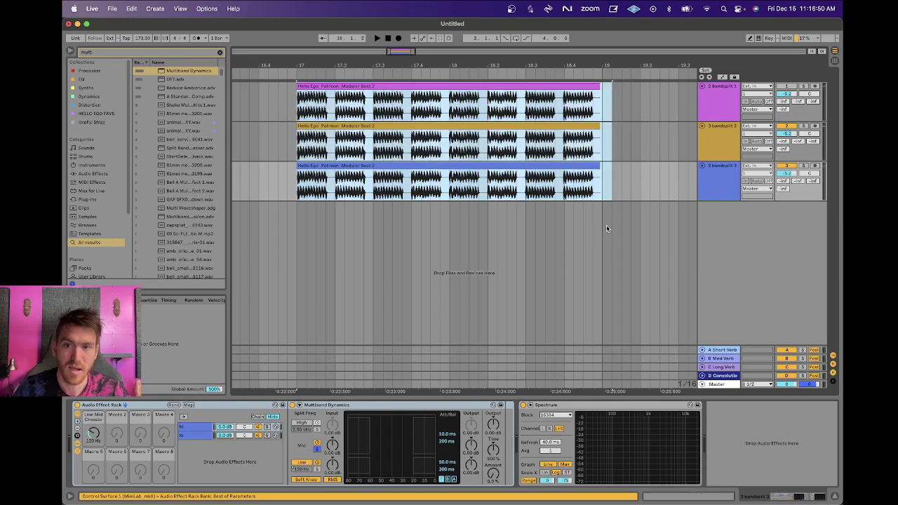
pyautogui.press('-')
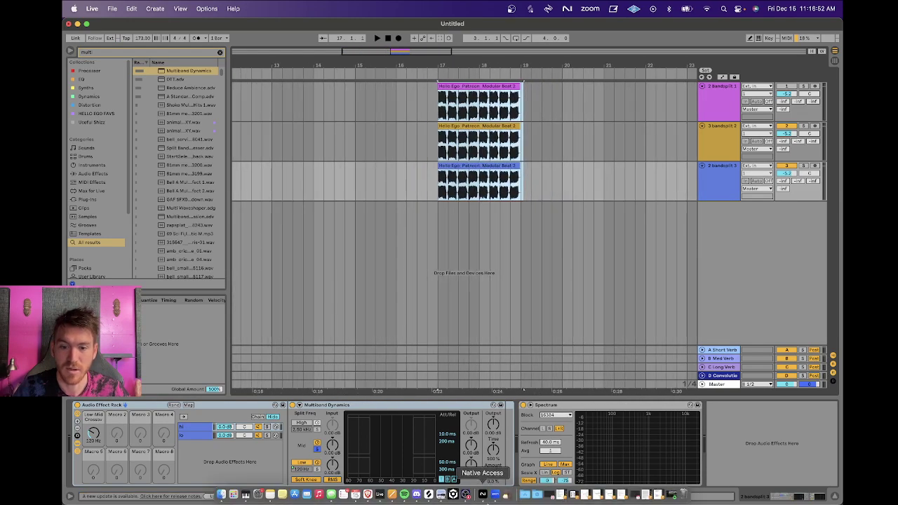
pyautogui.click(463, 496)
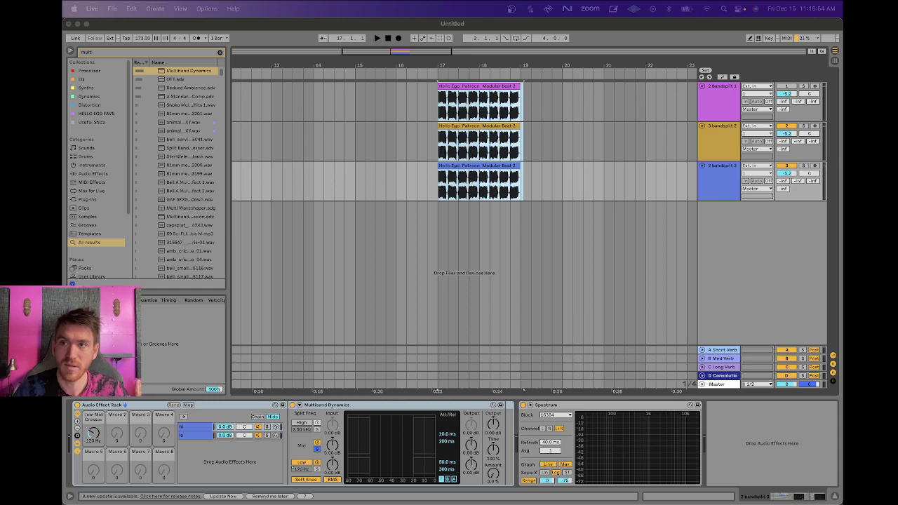